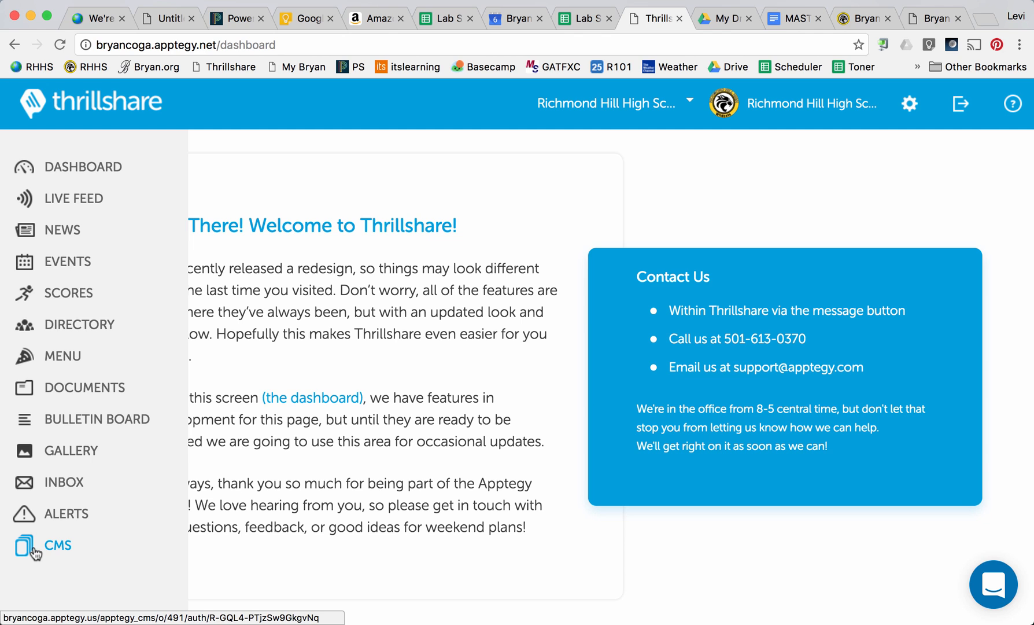
Open the CMS in a new browser tab and switch to that tab
{"action": "right_click", "coordinate": [33, 545]}
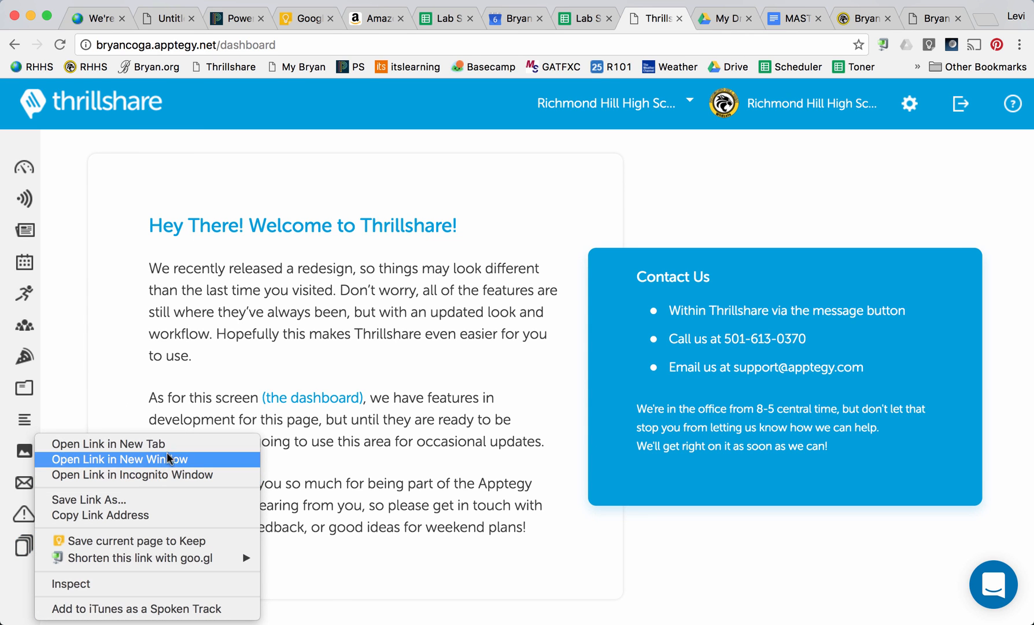
{"action": "left_click", "coordinate": [108, 444]}
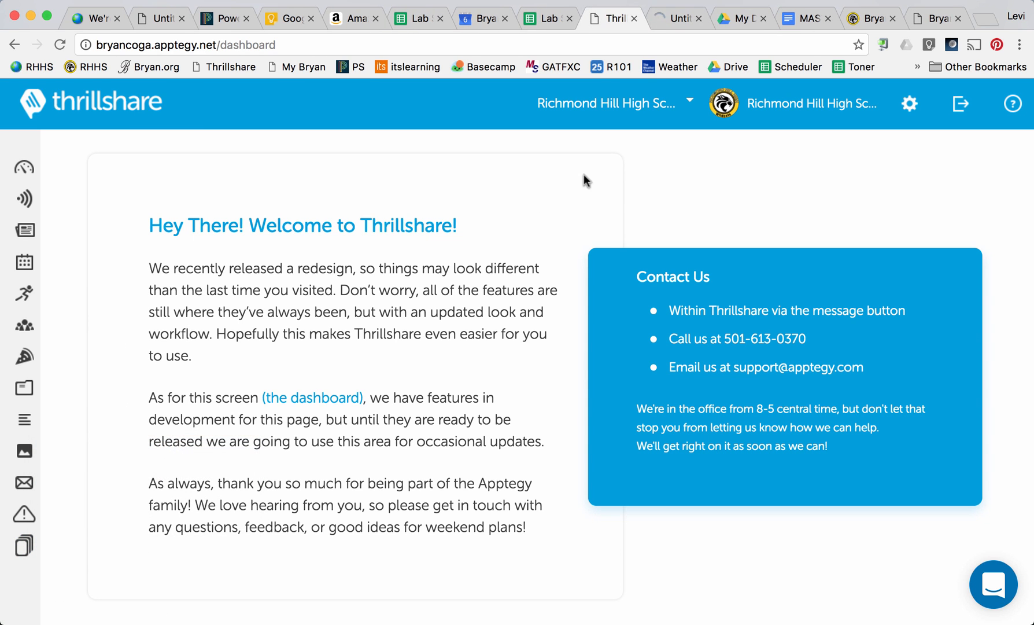
{"action": "left_click", "coordinate": [669, 18]}
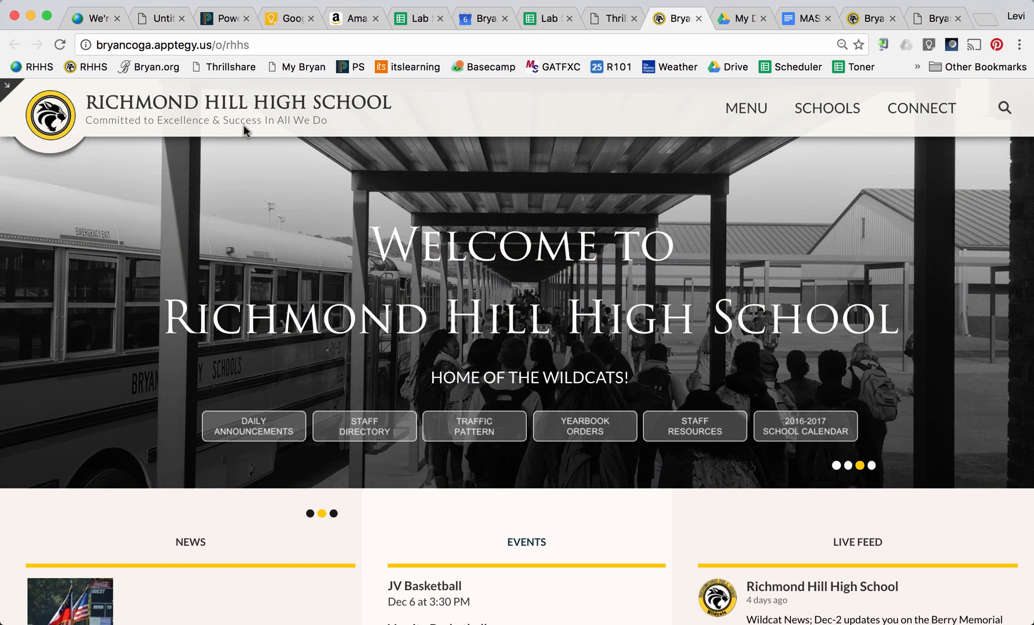
Open the site's edit mode, look through the list of pages and links, and leave edit mode
{"action": "left_click", "coordinate": [14, 90]}
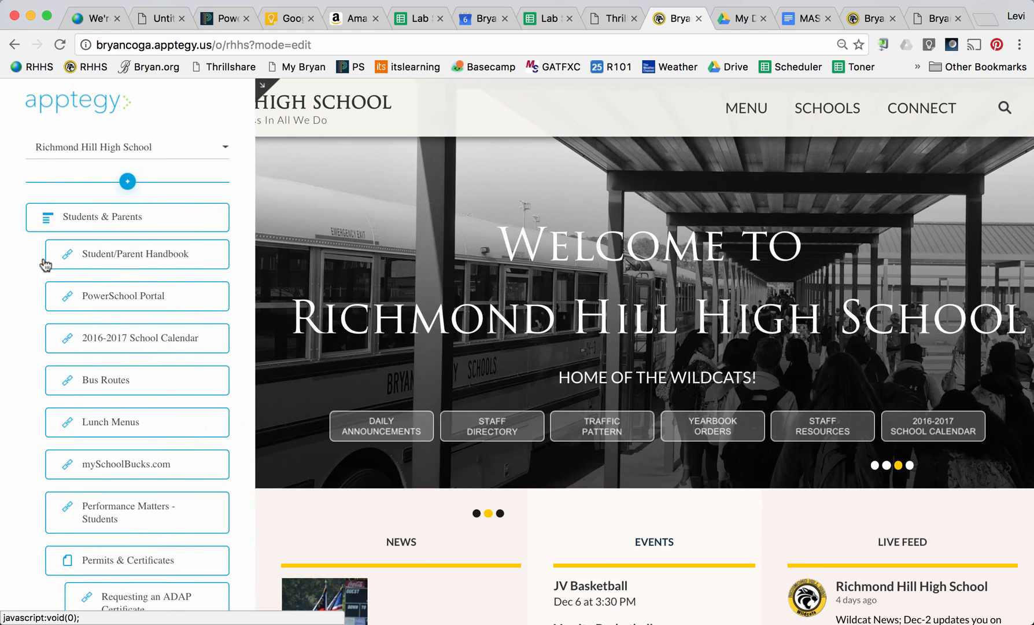
{"action": "scroll", "coordinate": [51, 278], "scroll_direction": "down", "scroll_amount": 1}
{"action": "scroll", "coordinate": [50, 278], "scroll_direction": "down", "scroll_amount": 1}
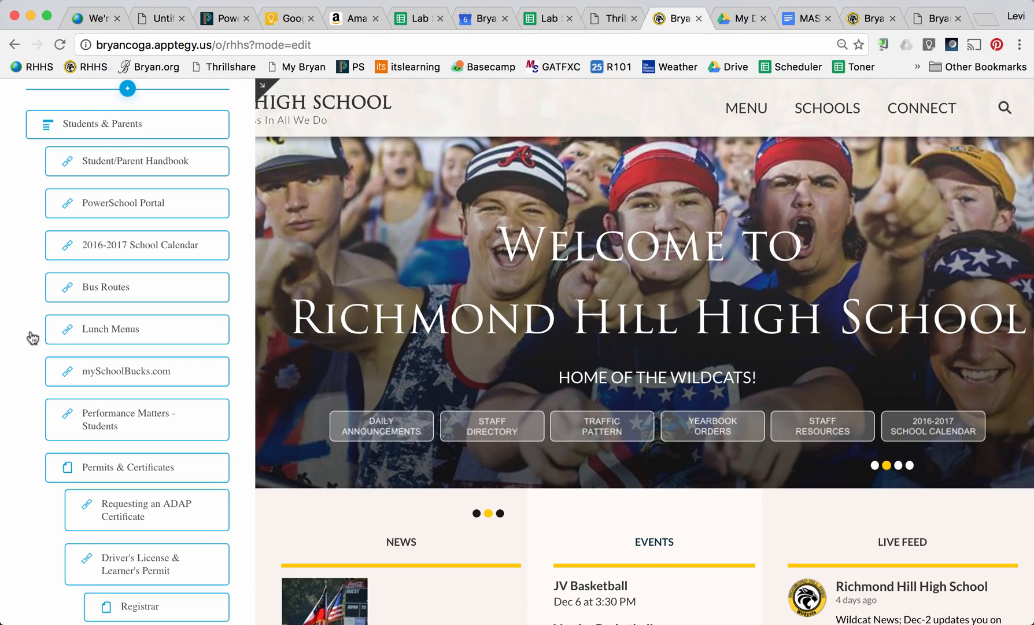
{"action": "scroll", "coordinate": [33, 237], "scroll_direction": "down", "scroll_amount": 5}
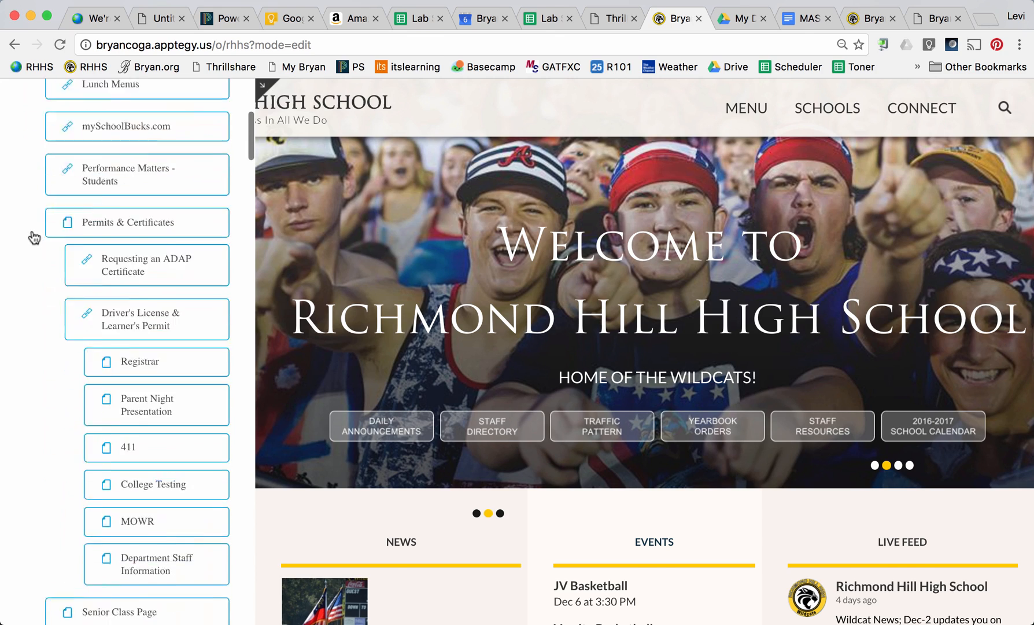
{"action": "scroll", "coordinate": [34, 237], "scroll_direction": "up", "scroll_amount": 8}
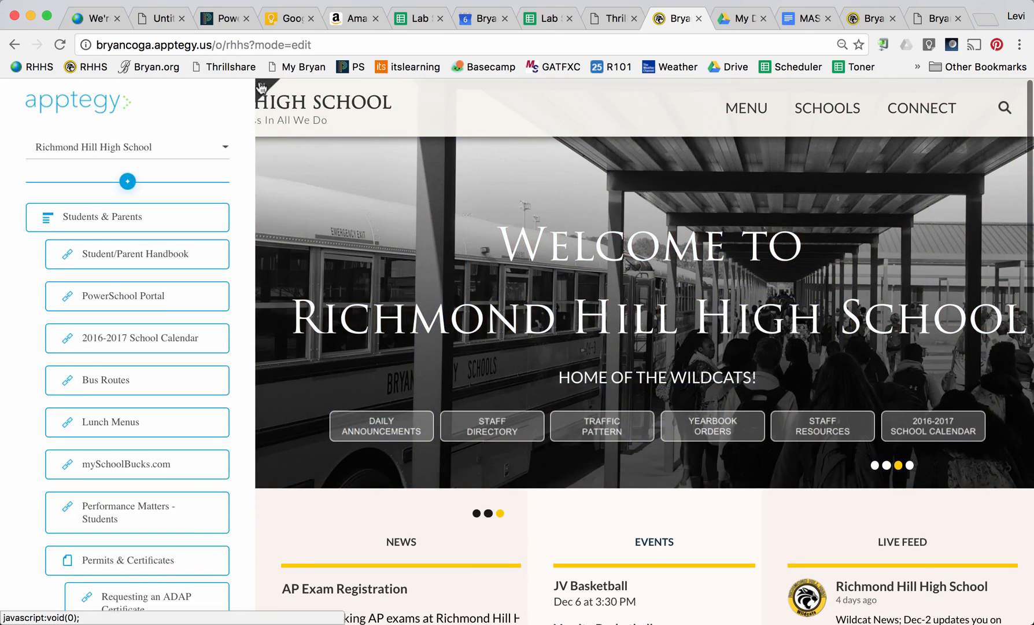
{"action": "left_click", "coordinate": [262, 85]}
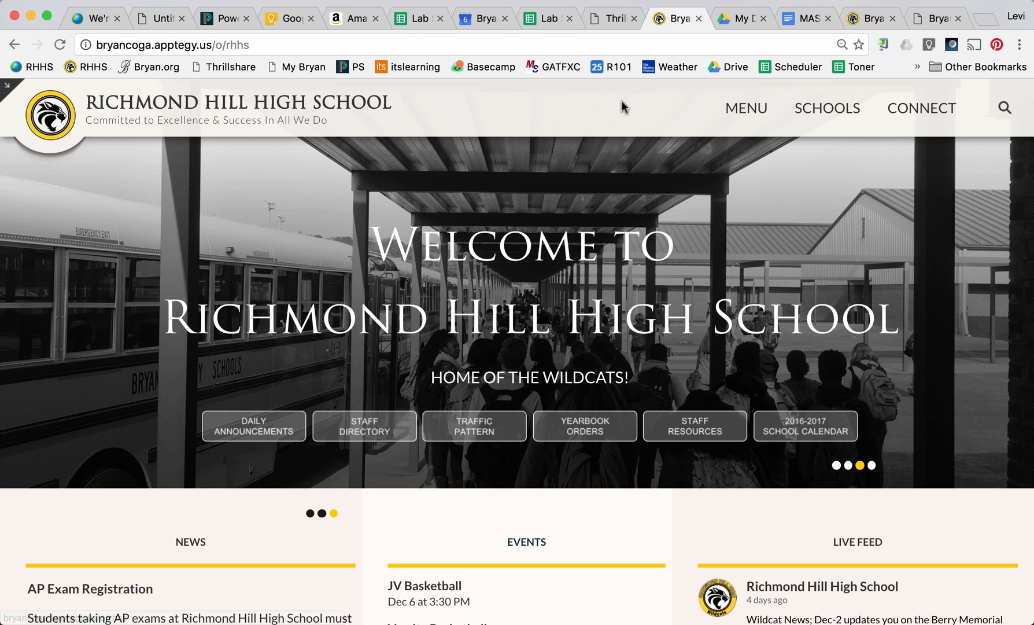
Go to the Counseling Staff page under Departments, School Counselor
{"action": "left_click", "coordinate": [747, 110]}
{"action": "left_click", "coordinate": [598, 279]}
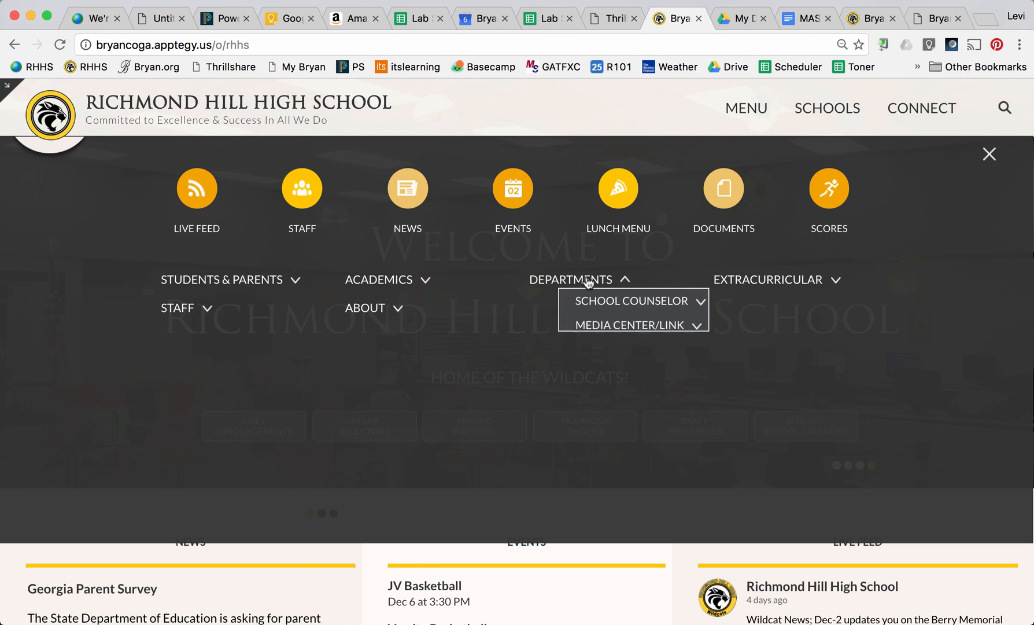
{"action": "left_click", "coordinate": [598, 303]}
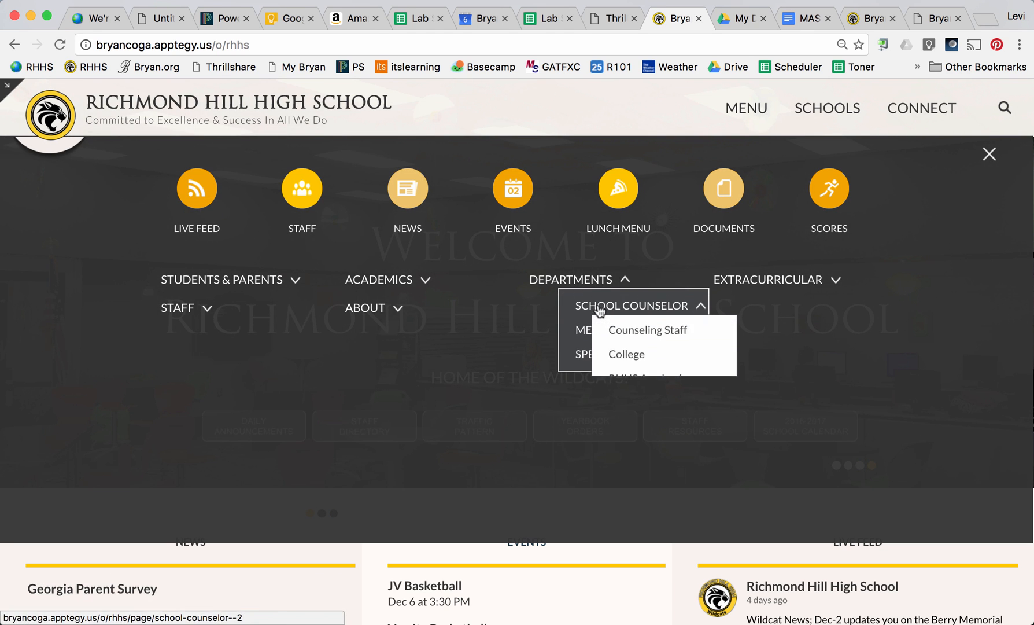
{"action": "left_click", "coordinate": [658, 334]}
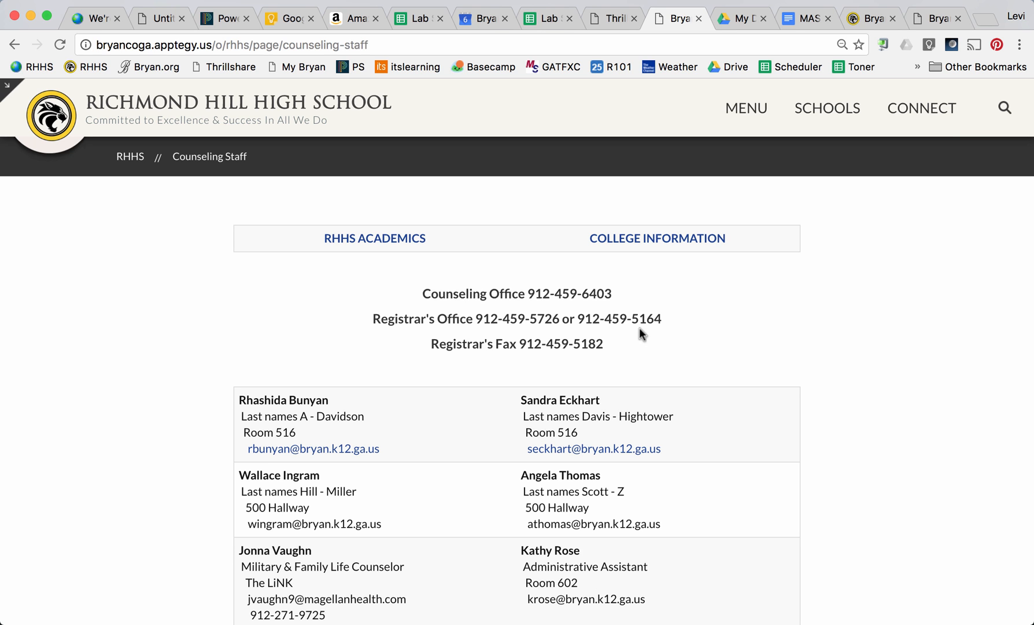
Look over the Counseling Staff page, follow its College Information link and look over the College page
{"action": "scroll", "coordinate": [469, 332], "scroll_direction": "down", "scroll_amount": 5}
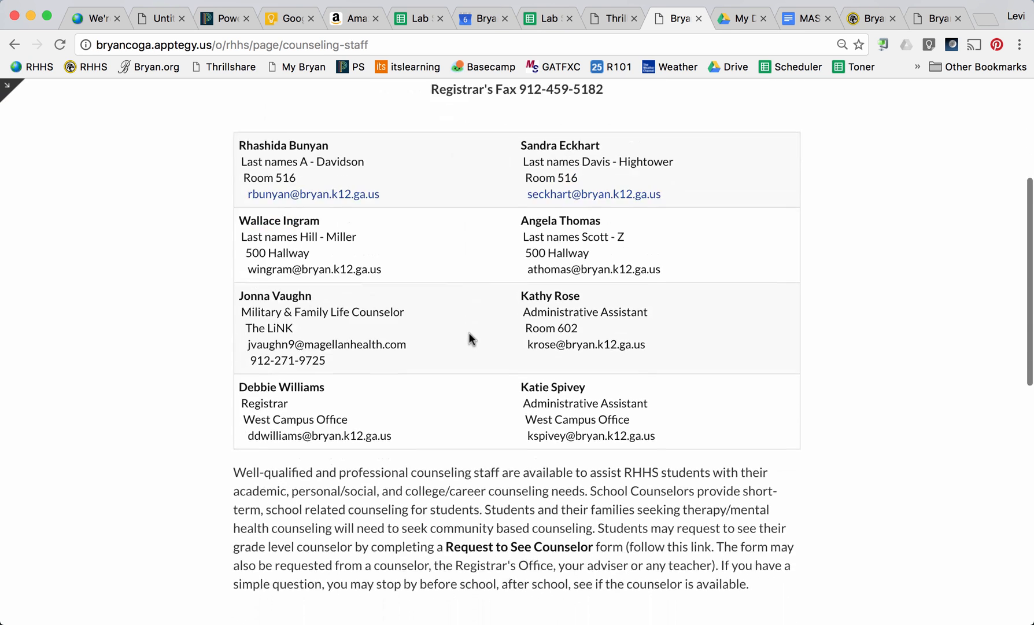
{"action": "scroll", "coordinate": [468, 332], "scroll_direction": "up", "scroll_amount": 5}
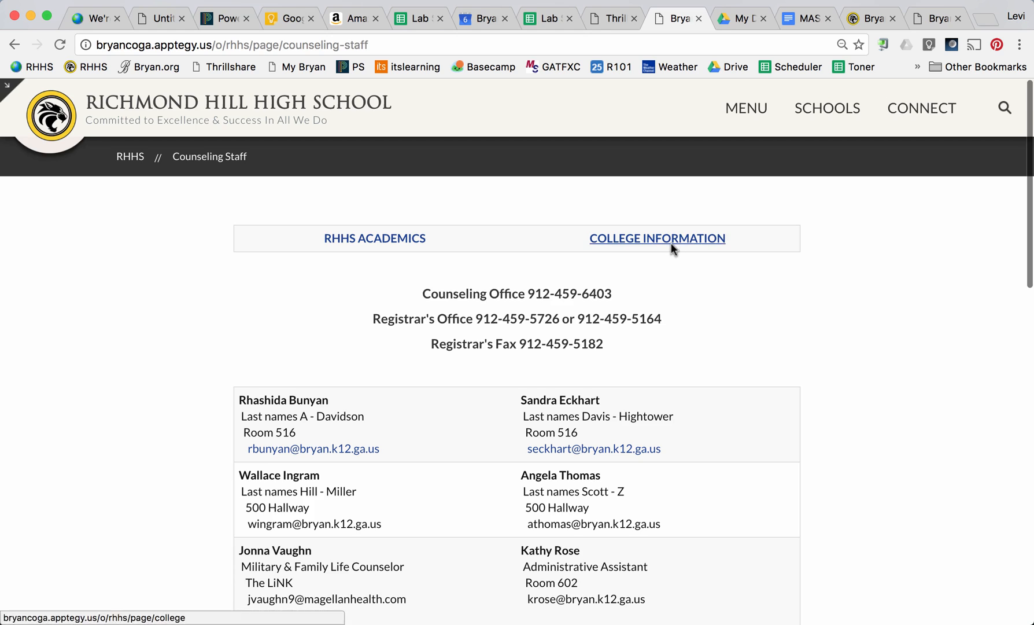
{"action": "left_click", "coordinate": [670, 242]}
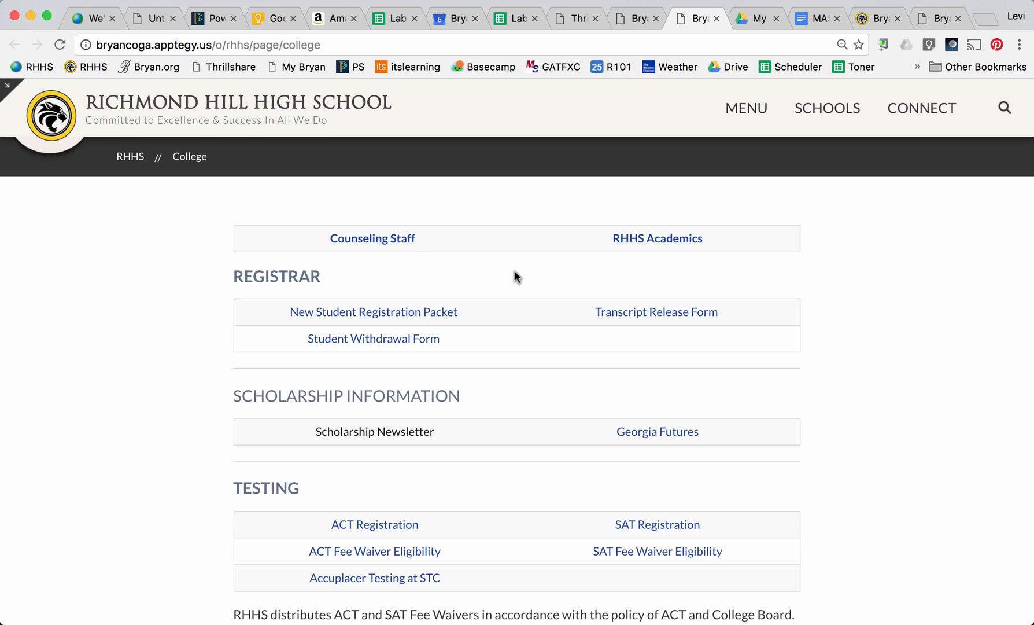
{"action": "scroll", "coordinate": [516, 275], "scroll_direction": "down", "scroll_amount": 10}
{"action": "scroll", "coordinate": [516, 275], "scroll_direction": "up", "scroll_amount": 10}
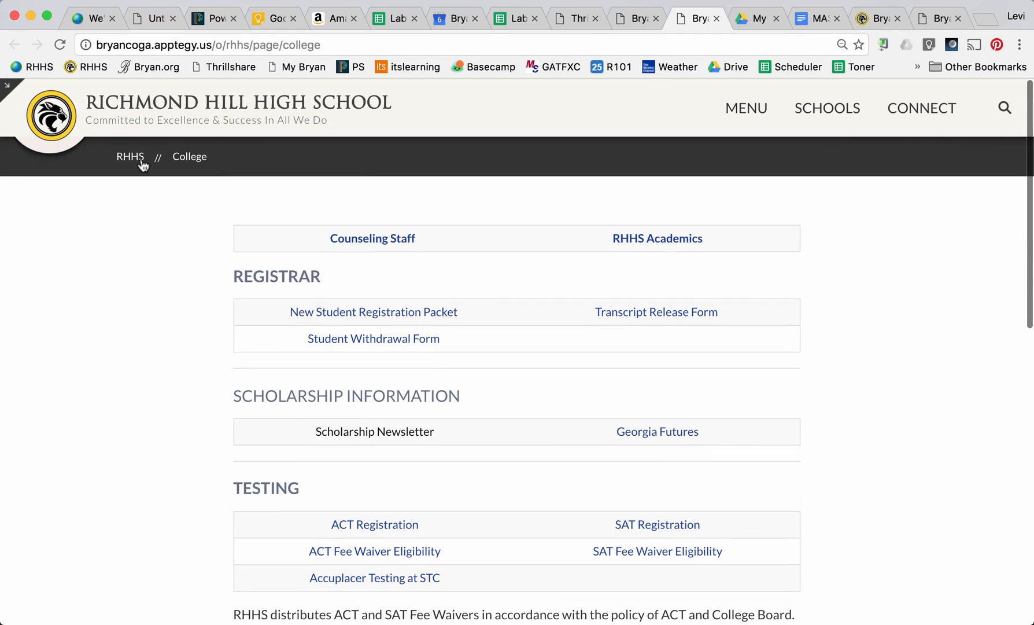
Put the College page in edit mode and open its main HTML block for editing
{"action": "left_click", "coordinate": [10, 87]}
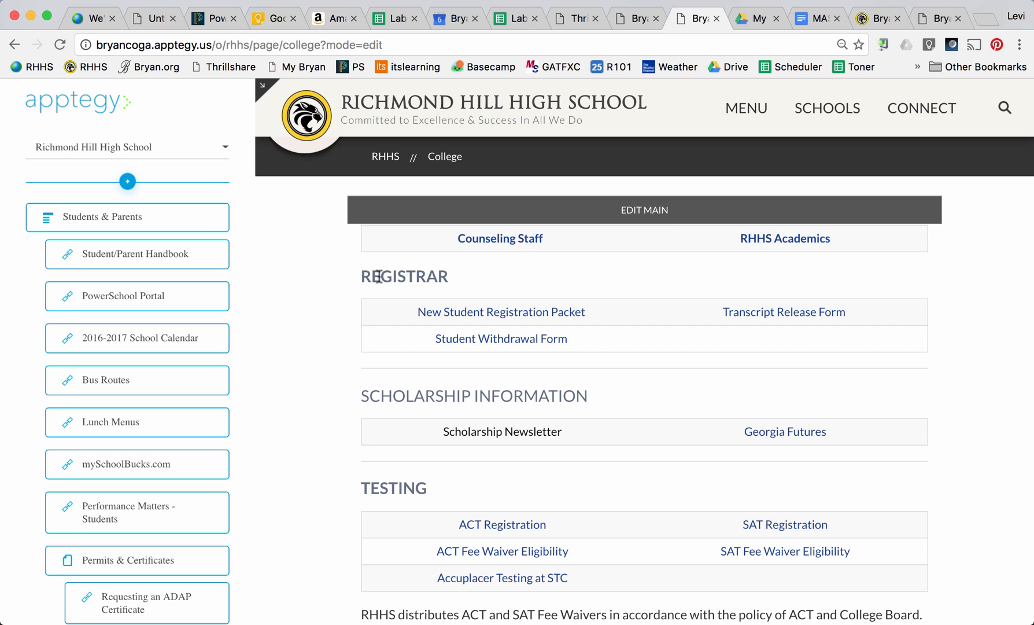
{"action": "left_click", "coordinate": [633, 207]}
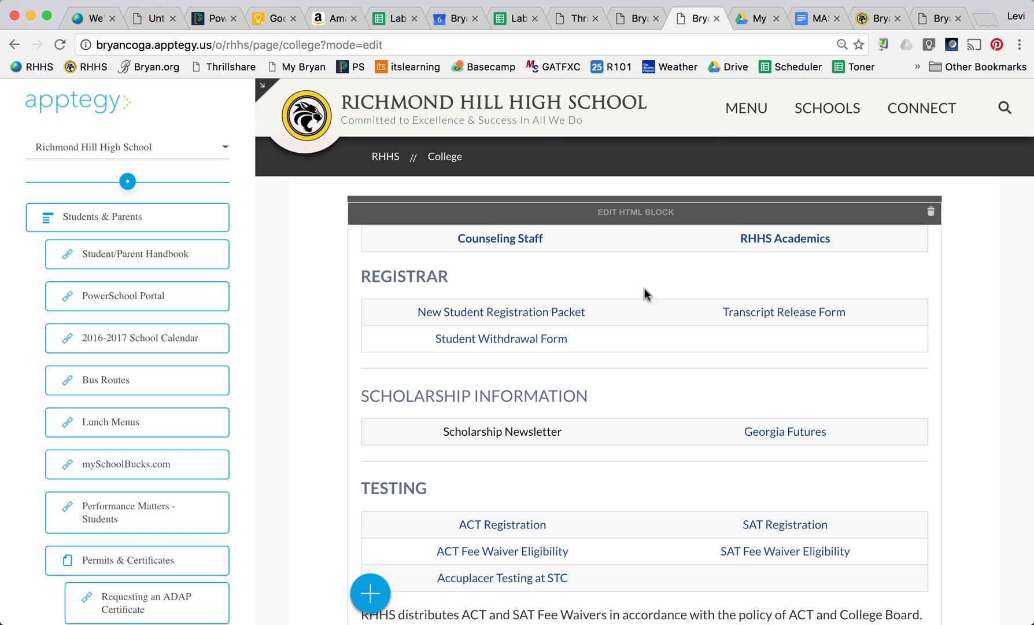
{"action": "left_click", "coordinate": [659, 217]}
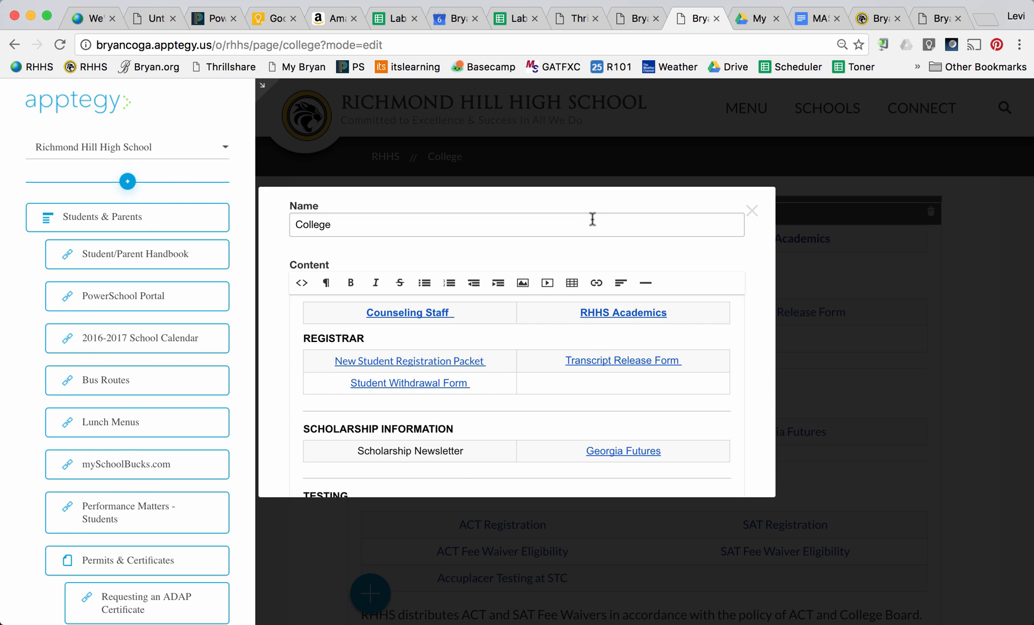
{"action": "key", "text": "super+0"}
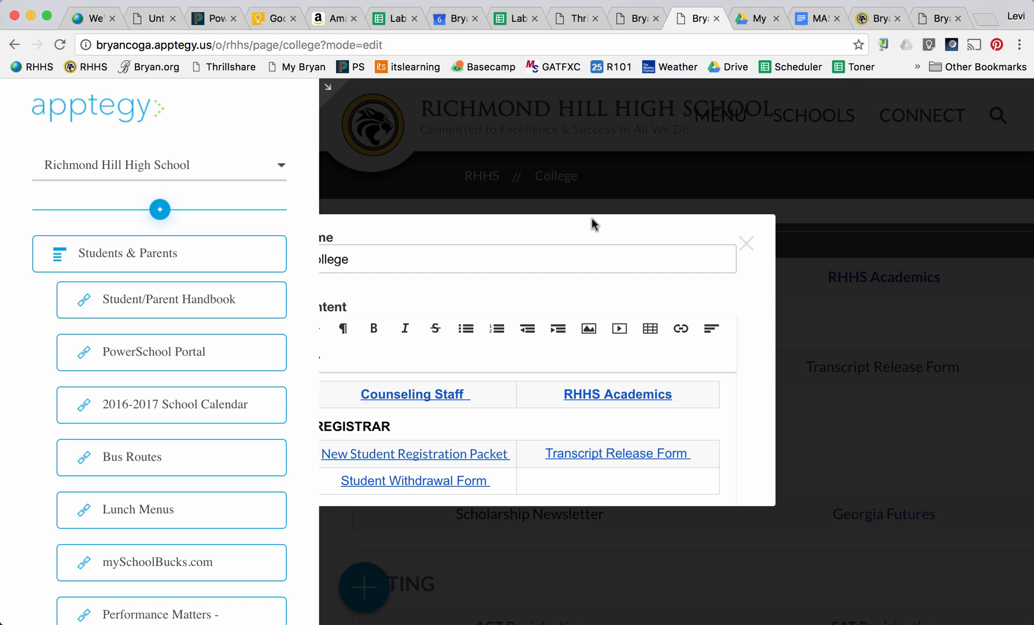
{"action": "key", "text": "super+minus"}
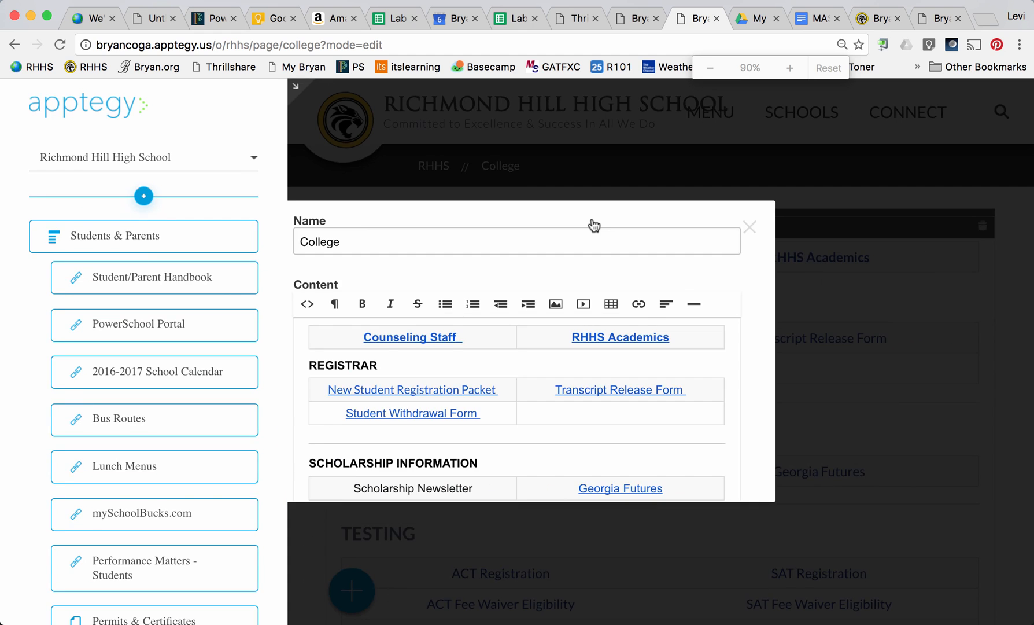
{"action": "key", "text": "super+minus"}
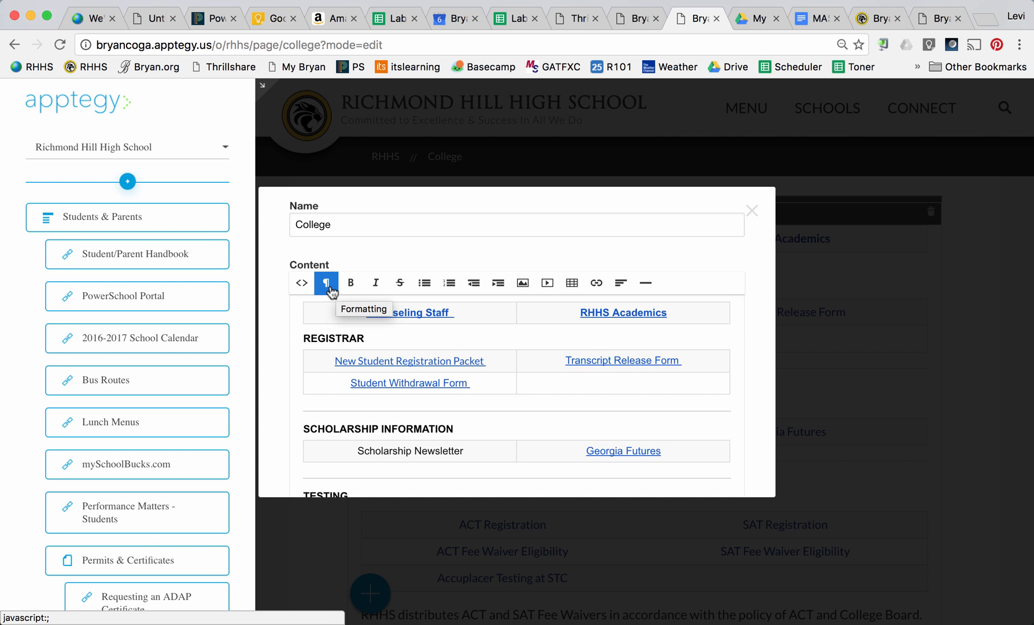
View the formatting styles available for the REGISTRAR heading and close the list without choosing one
{"action": "left_click", "coordinate": [331, 336]}
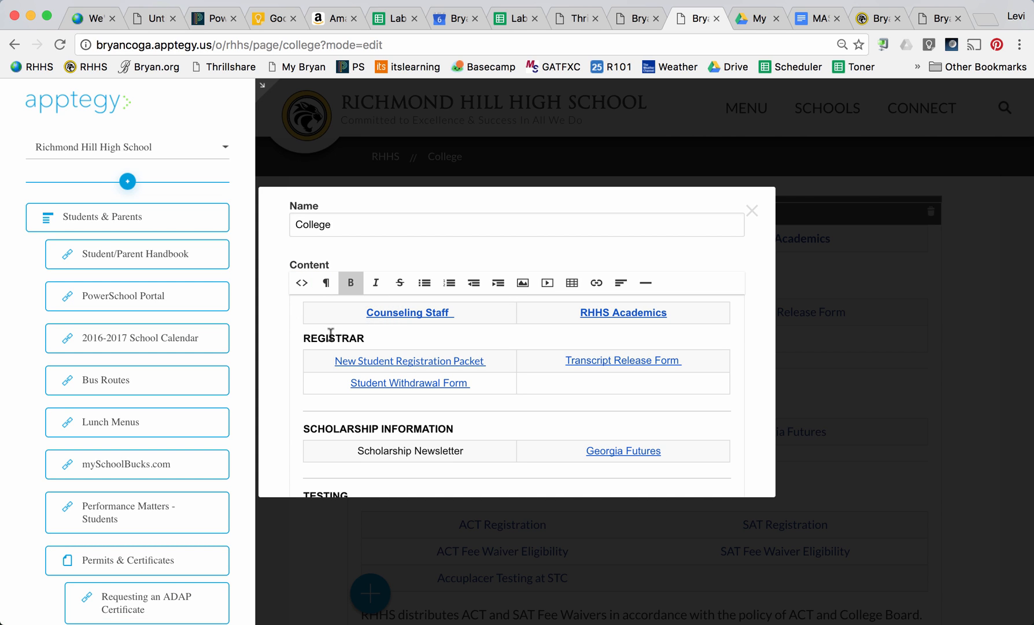
{"action": "double_click", "coordinate": [331, 336]}
{"action": "left_click", "coordinate": [328, 283]}
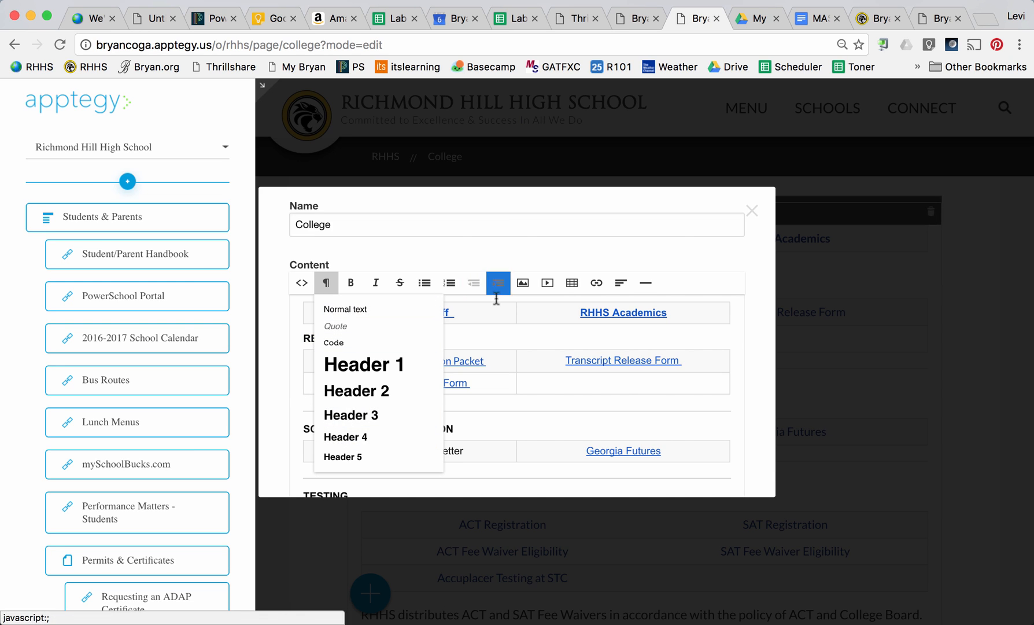
{"action": "left_click", "coordinate": [500, 329]}
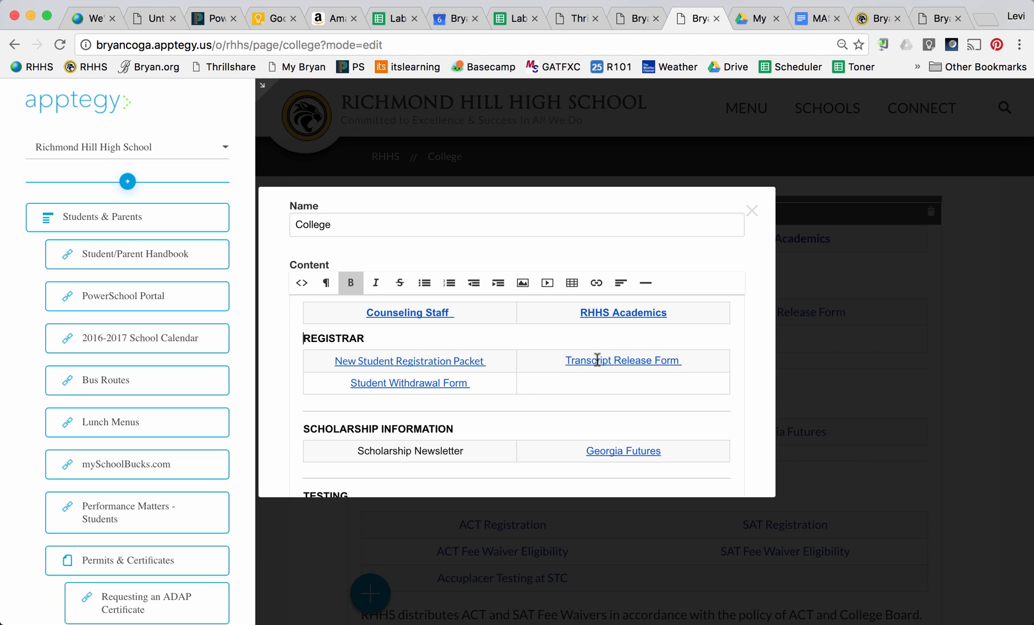
Try adding two blank lines after the ACT and SAT fee waiver paragraph under TESTING, and remove them again
{"action": "scroll", "coordinate": [598, 360], "scroll_direction": "down", "scroll_amount": 5}
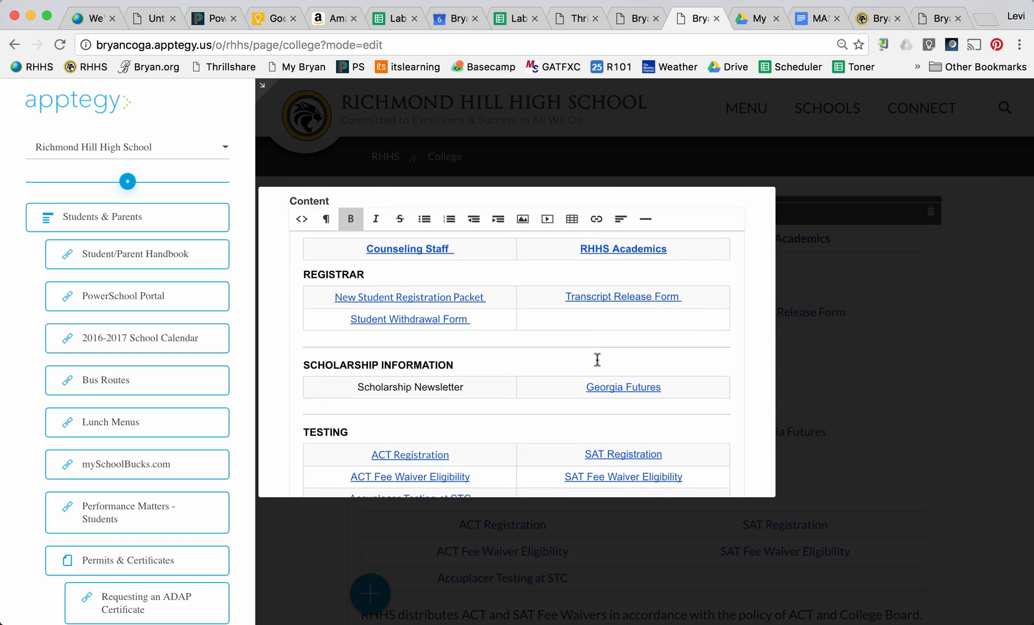
{"action": "scroll", "coordinate": [597, 359], "scroll_direction": "down", "scroll_amount": 4}
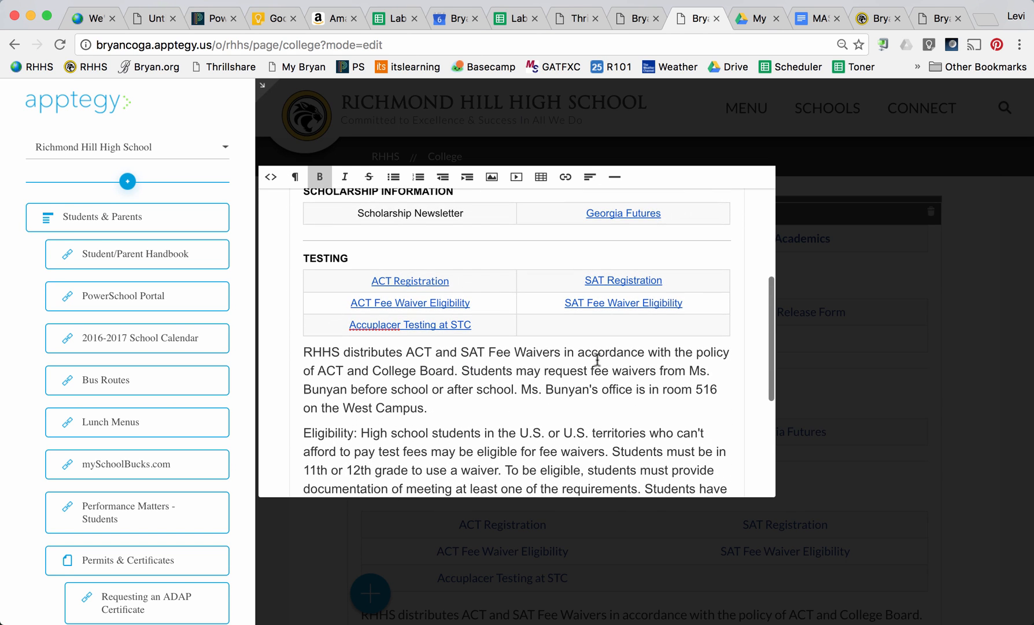
{"action": "scroll", "coordinate": [596, 357], "scroll_direction": "up", "scroll_amount": 4}
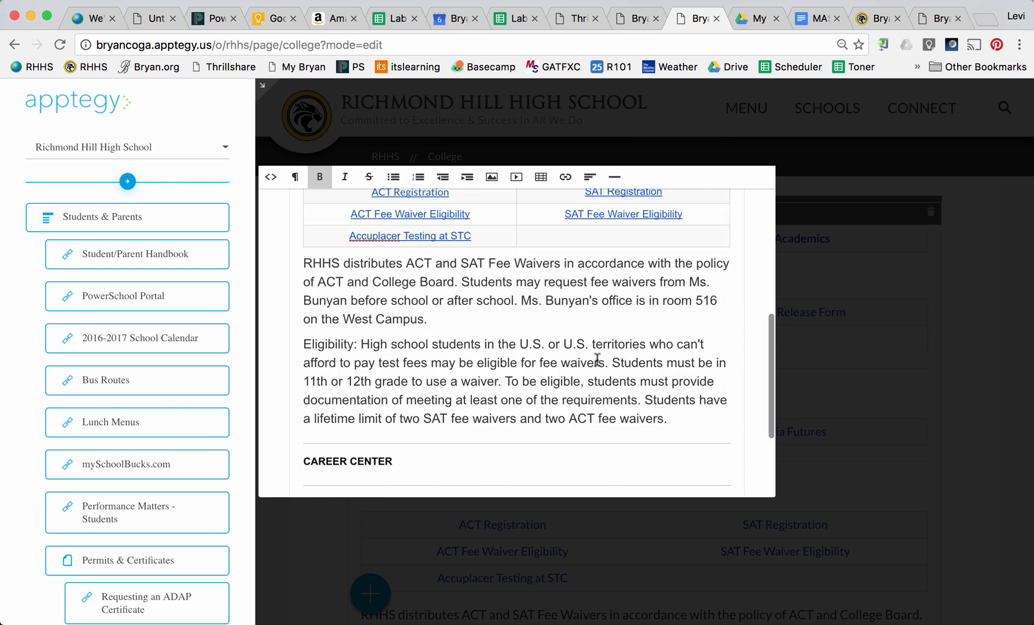
{"action": "scroll", "coordinate": [593, 354], "scroll_direction": "down", "scroll_amount": 2}
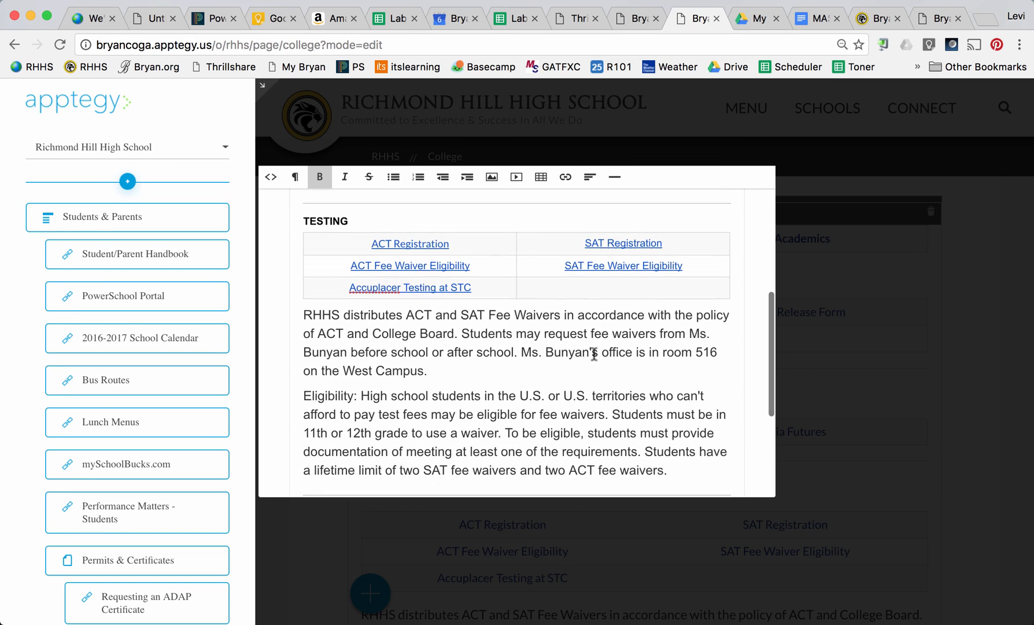
{"action": "left_click", "coordinate": [556, 376]}
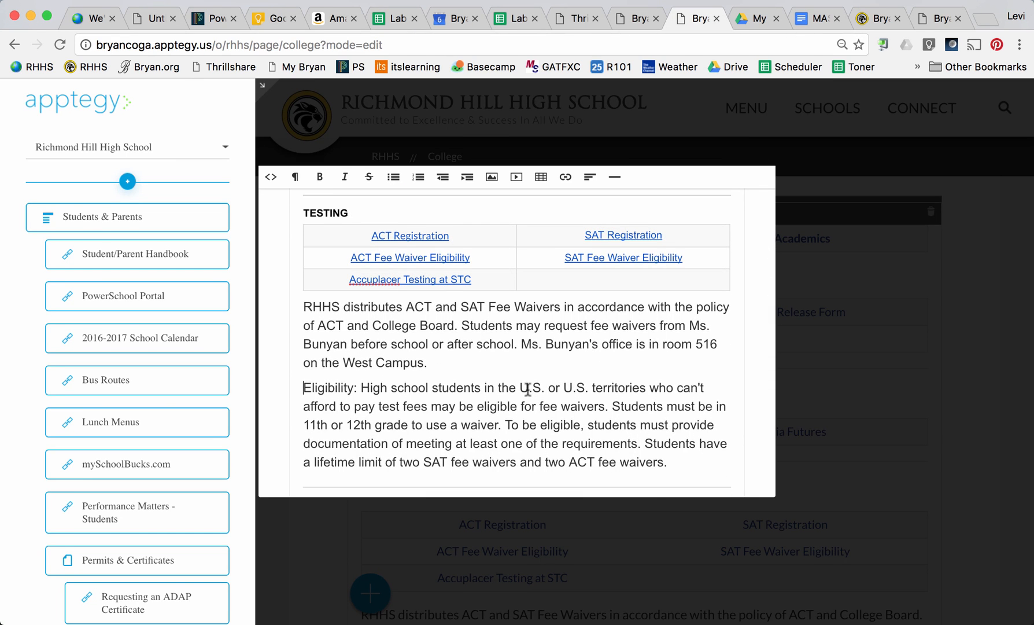
{"action": "scroll", "coordinate": [528, 389], "scroll_direction": "down", "scroll_amount": 1}
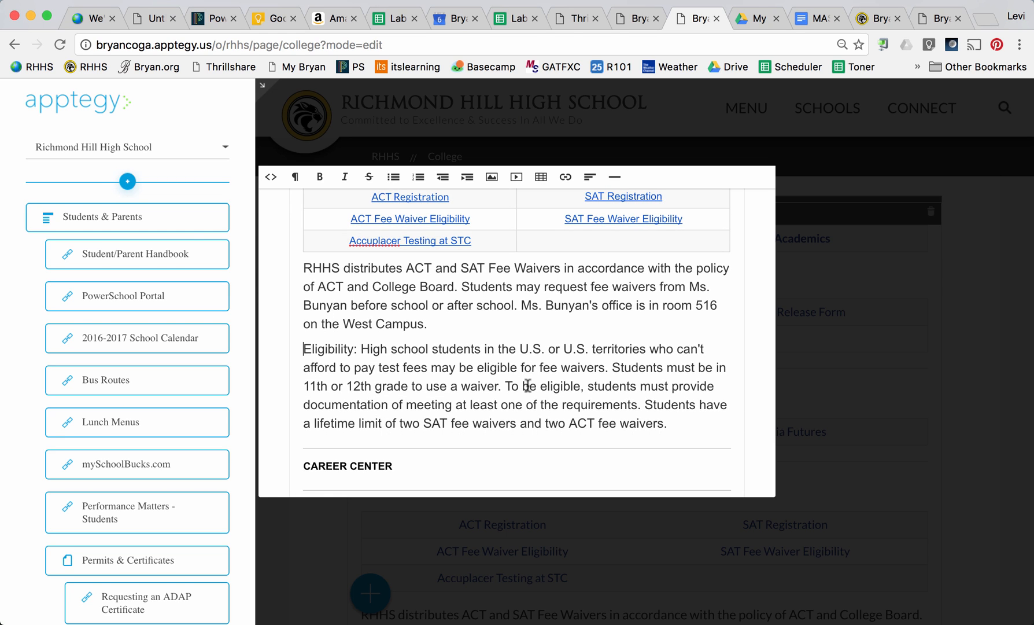
{"action": "left_click", "coordinate": [464, 325]}
{"action": "key", "text": "Return"}
{"action": "key", "text": "Return"}
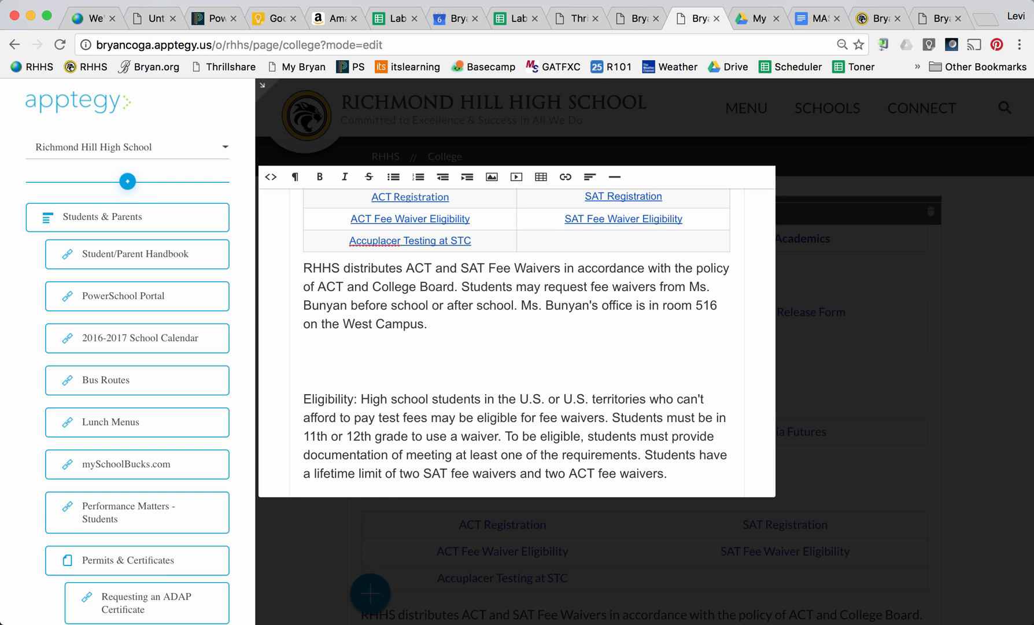
{"action": "key", "text": "BackSpace"}
{"action": "key", "text": "BackSpace"}
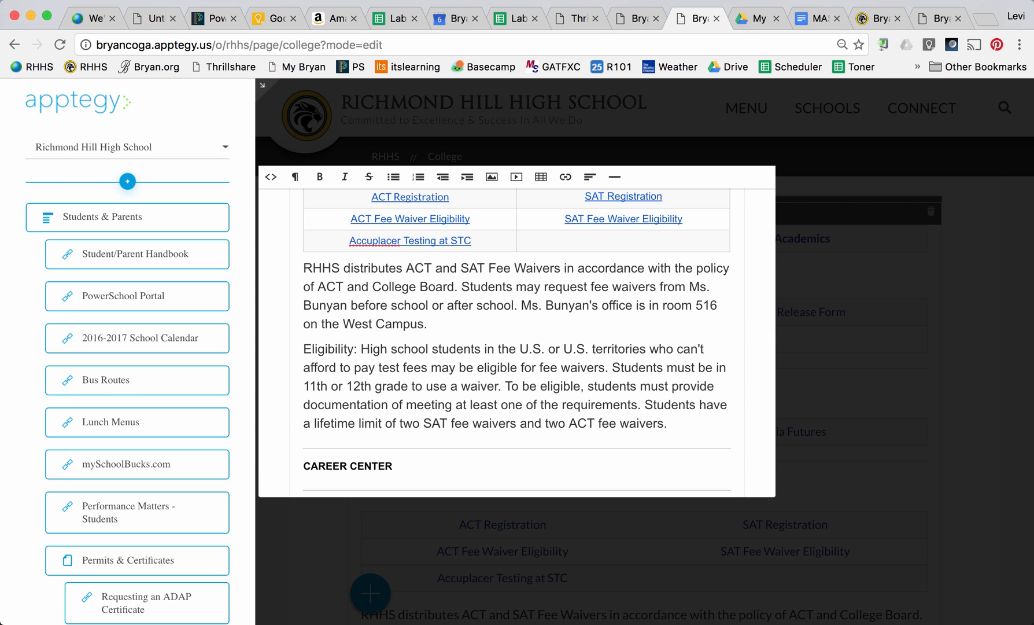
Add the line "Room 601" below the CAREER CENTER heading
{"action": "scroll", "coordinate": [502, 394], "scroll_direction": "down", "scroll_amount": 5}
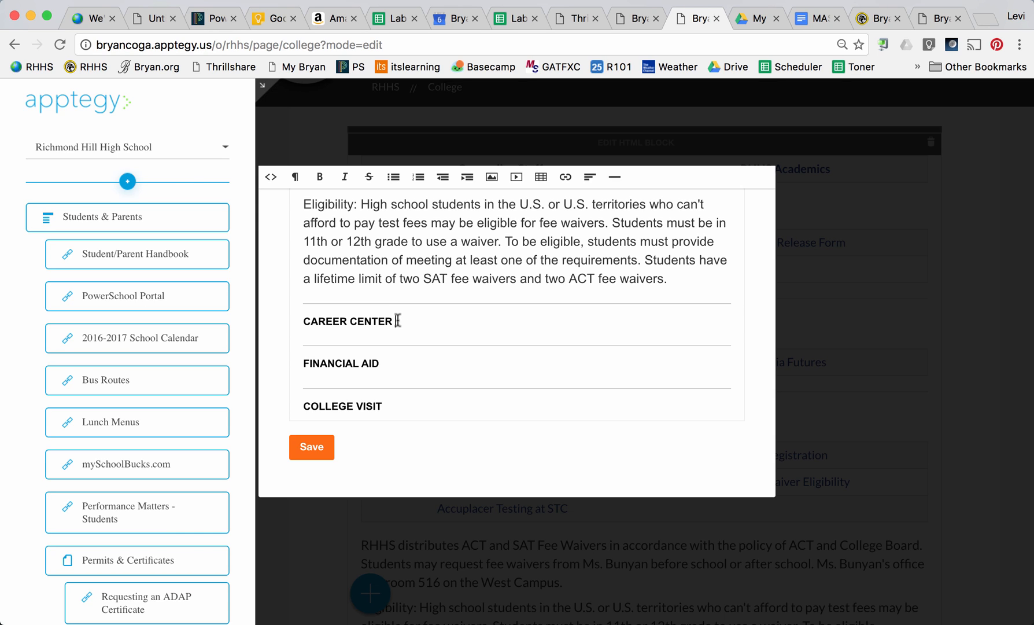
{"action": "left_click", "coordinate": [397, 321]}
{"action": "key", "text": "Return"}
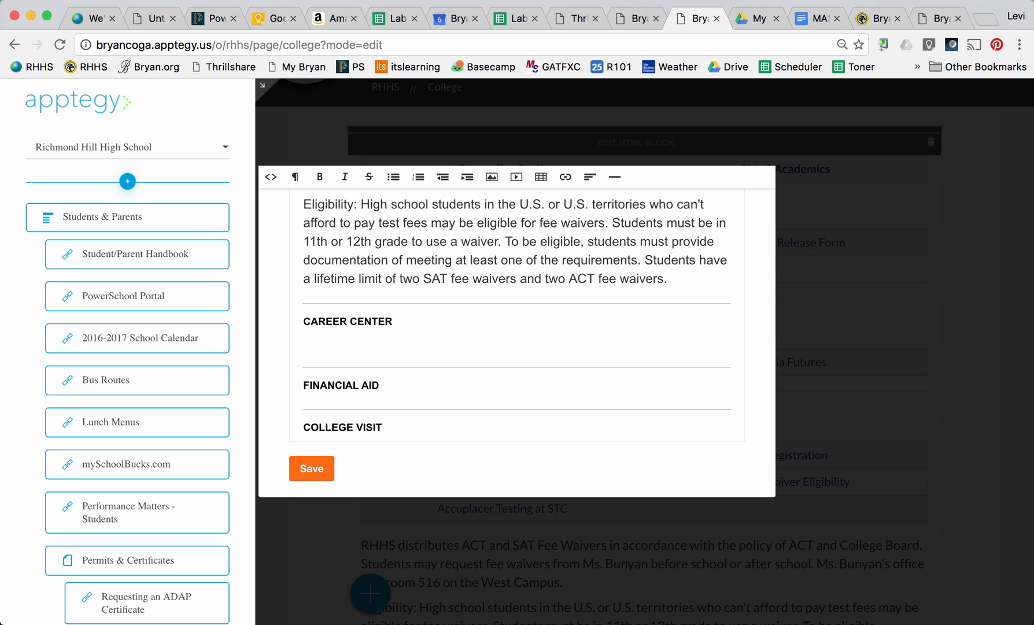
{"action": "type", "text": "Room 601"}
View the link options for the "Room 601" text and cancel without inserting a link
{"action": "left_click_drag", "start_coordinate": [363, 345], "coordinate": [303, 345]}
{"action": "left_click", "coordinate": [568, 187]}
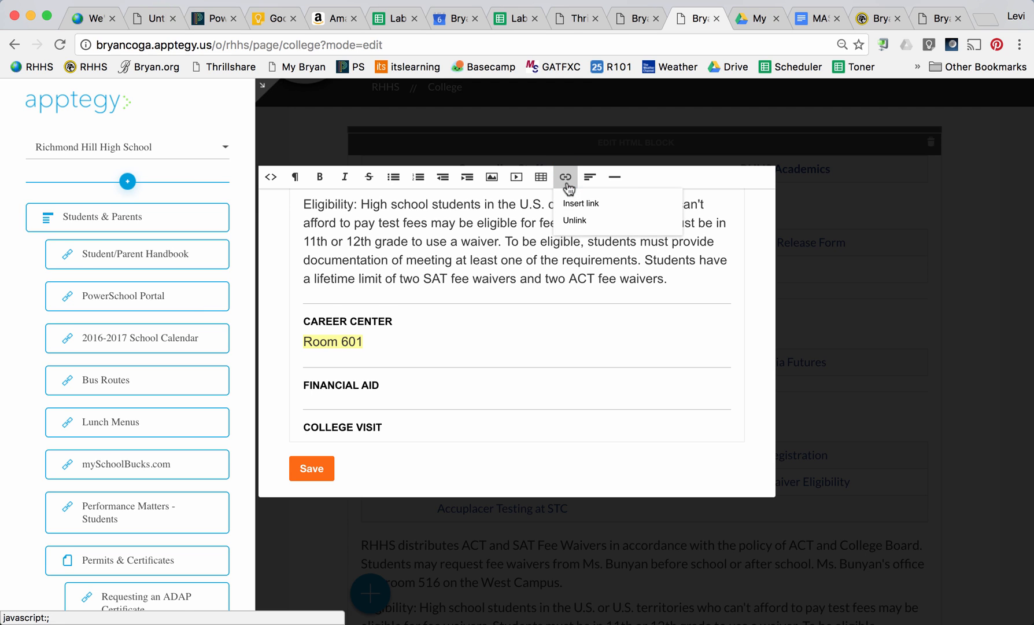
{"action": "left_click", "coordinate": [574, 202]}
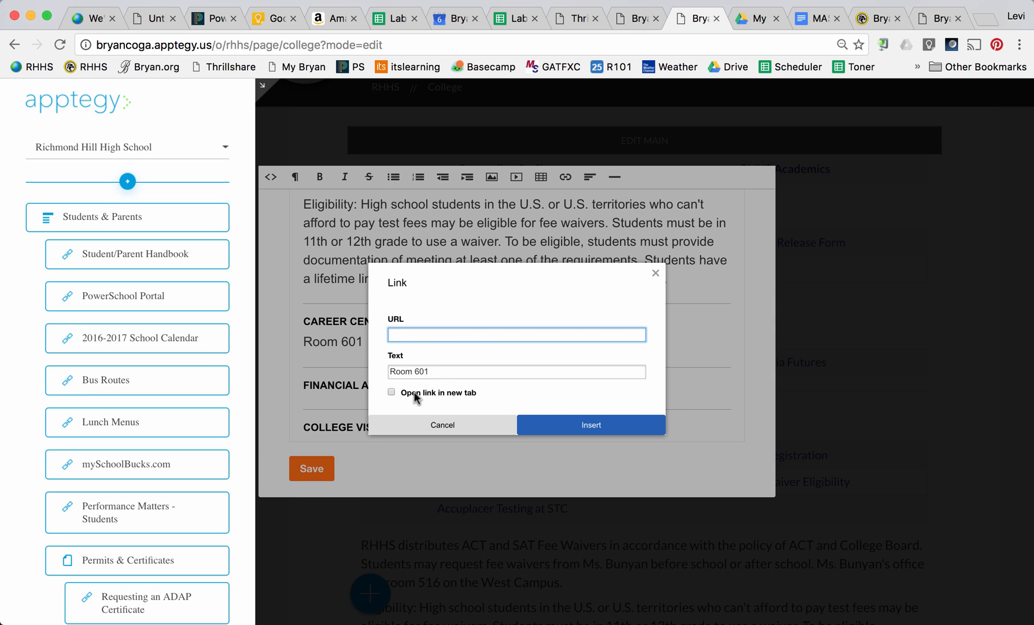
{"action": "left_click", "coordinate": [439, 425]}
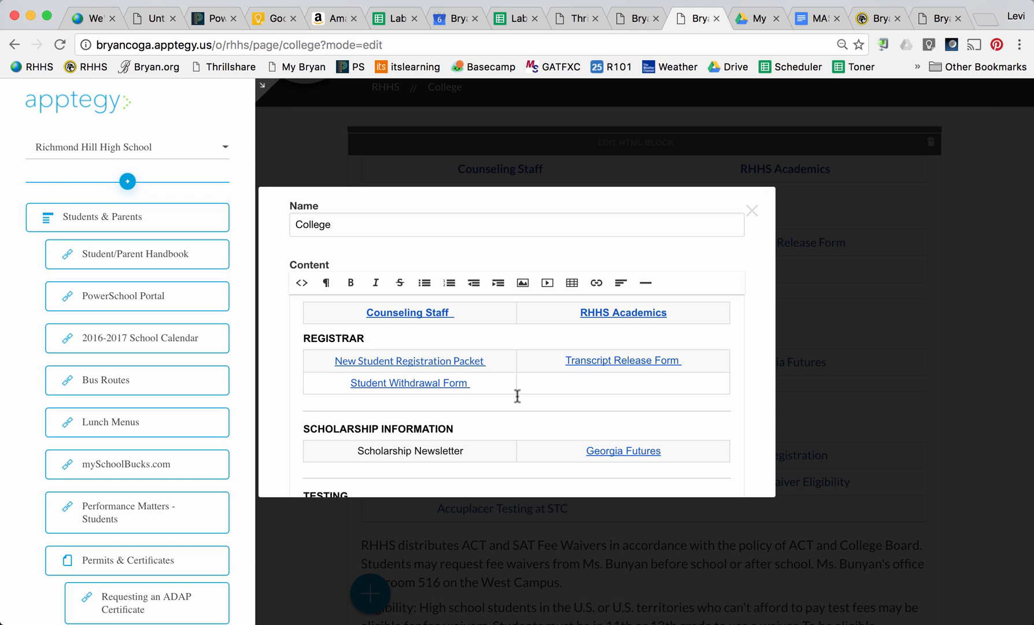
View the table editing options for the empty cell in the REGISTRAR table and close the list without choosing one
{"action": "scroll", "coordinate": [518, 396], "scroll_direction": "down", "scroll_amount": 1}
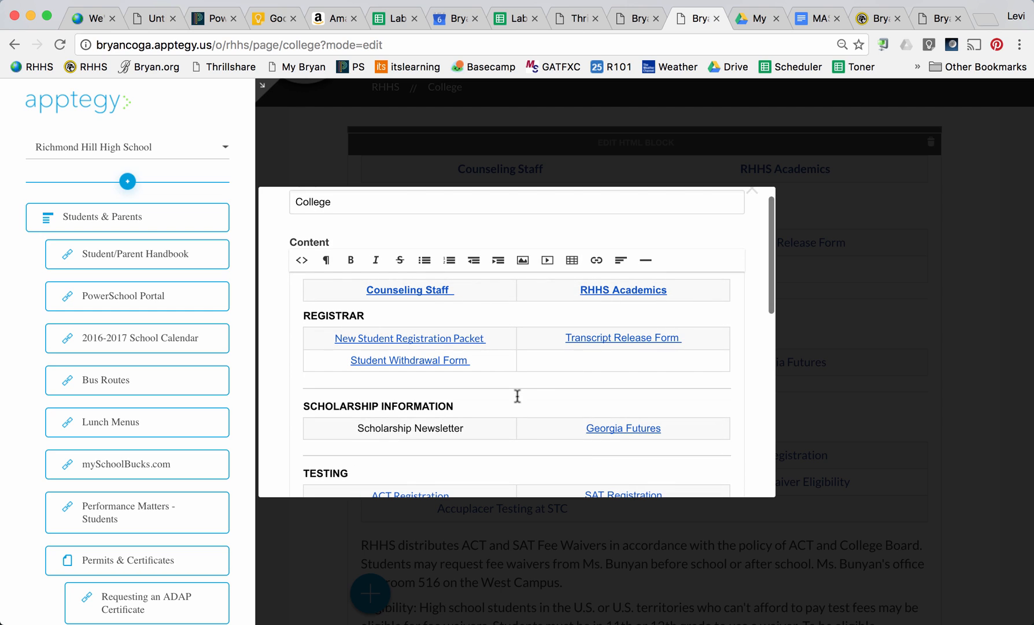
{"action": "left_click", "coordinate": [547, 361]}
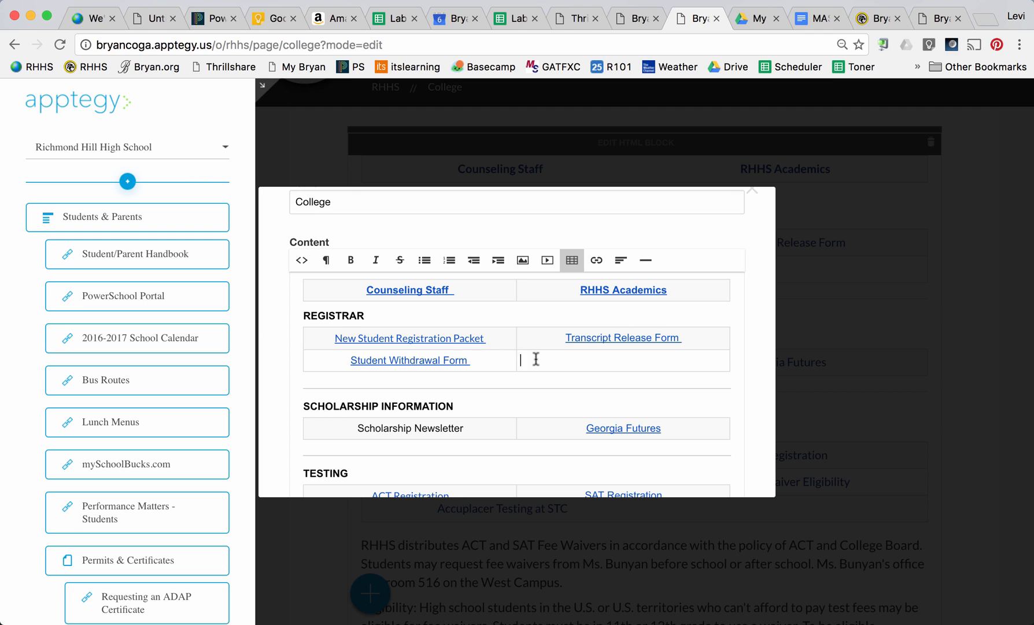
{"action": "right_click", "coordinate": [535, 359]}
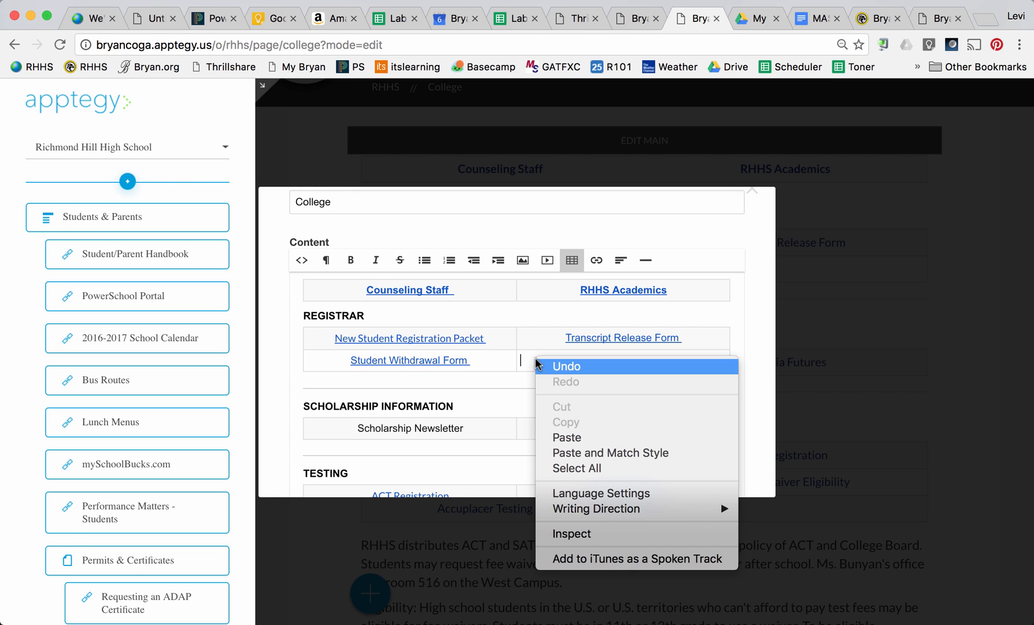
{"action": "left_click", "coordinate": [522, 360]}
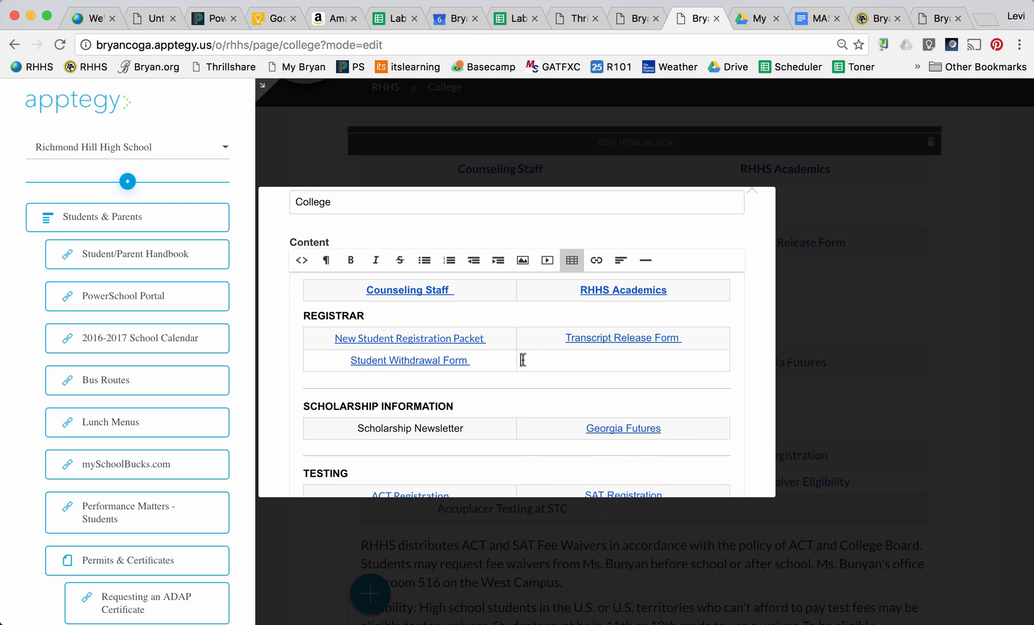
{"action": "left_click", "coordinate": [570, 265]}
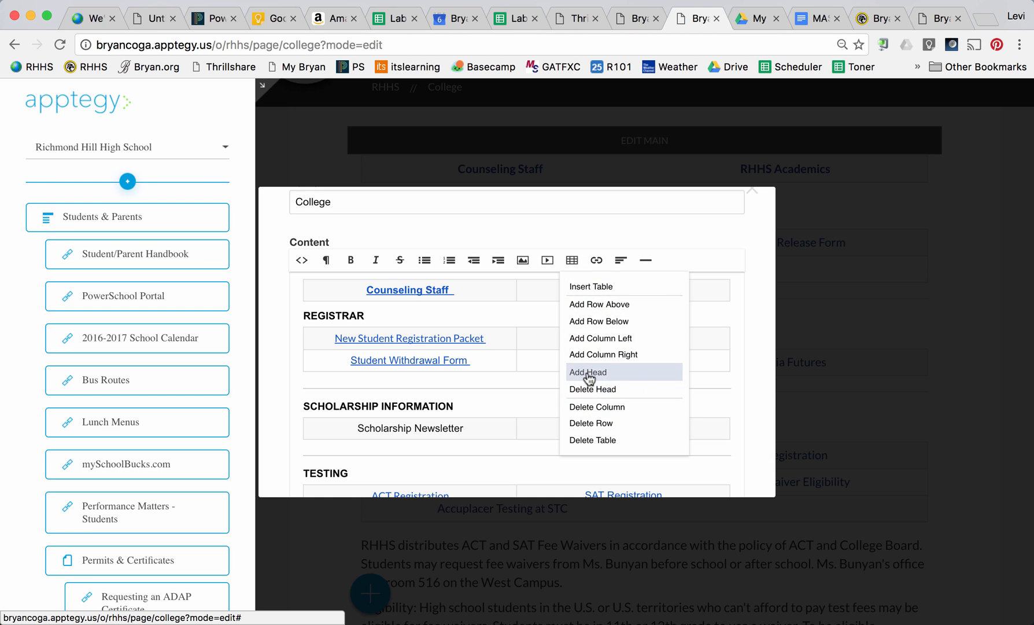
{"action": "left_click", "coordinate": [545, 365]}
Delete the "Room 601" line and its blank line below the CAREER CENTER heading
{"action": "scroll", "coordinate": [545, 365], "scroll_direction": "down", "scroll_amount": 8}
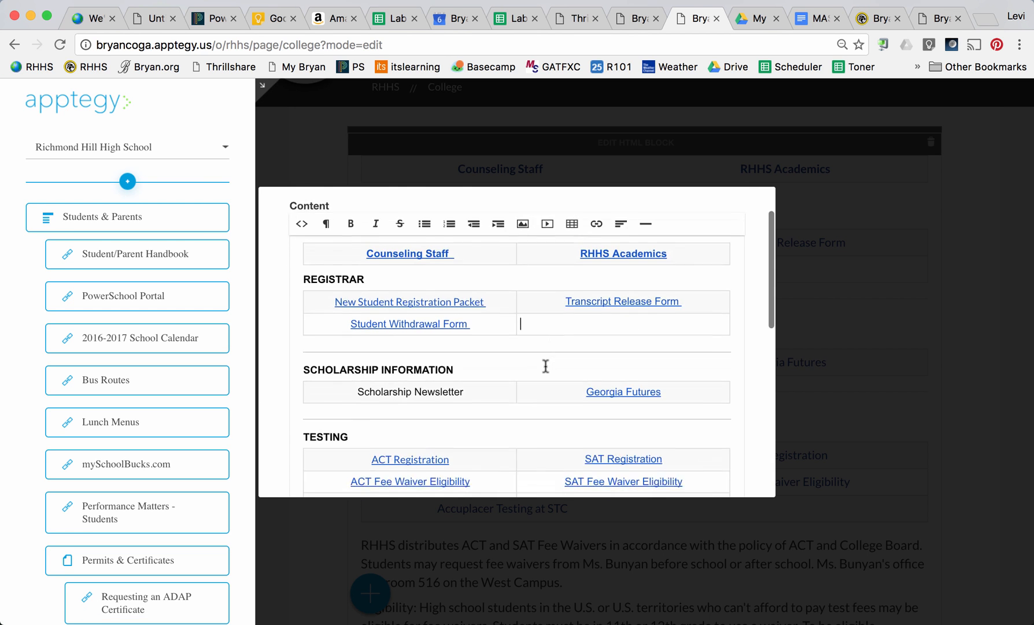
{"action": "scroll", "coordinate": [546, 365], "scroll_direction": "down", "scroll_amount": 5}
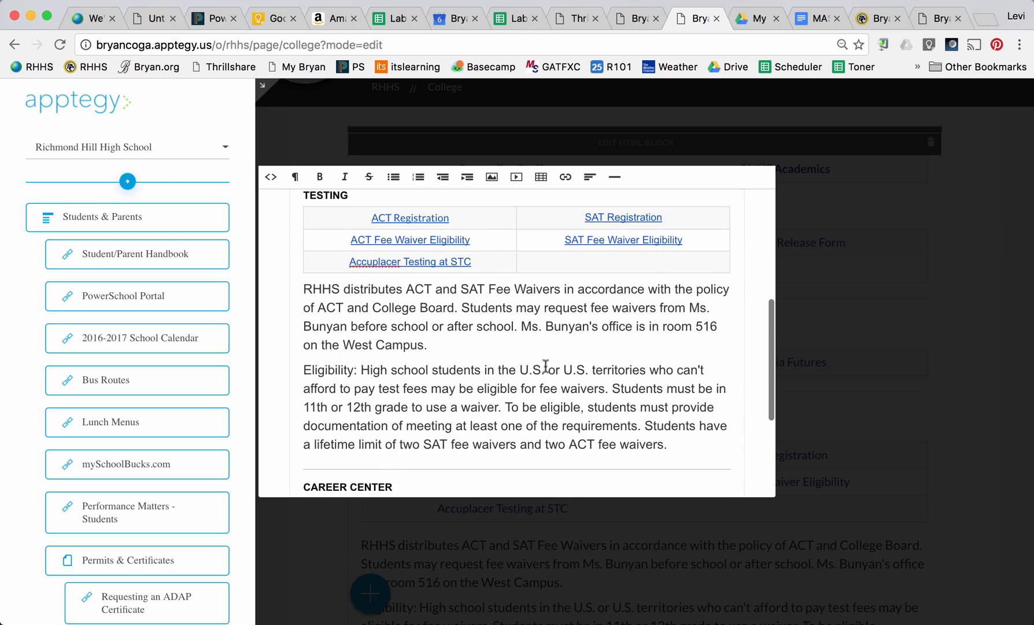
{"action": "left_click", "coordinate": [417, 395]}
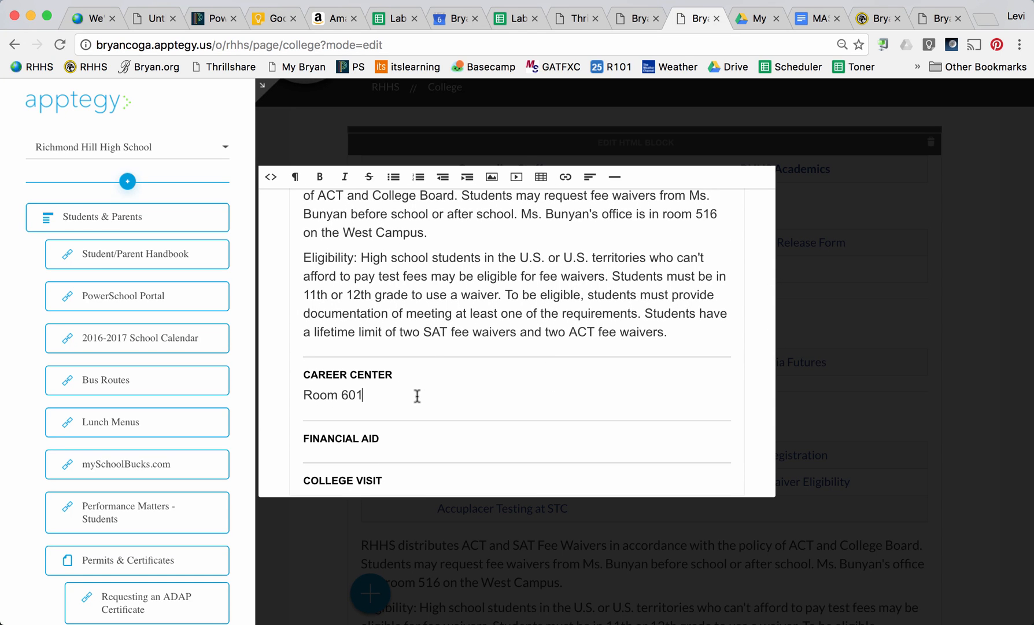
{"action": "key", "text": "BackSpace"}
{"action": "key", "text": "BackSpace"}
{"action": "key", "text": "BackSpace"}
{"action": "key", "text": "BackSpace"}
{"action": "key", "text": "BackSpace"}
{"action": "key", "text": "BackSpace"}
{"action": "key", "text": "BackSpace"}
{"action": "key", "text": "BackSpace"}
{"action": "key", "text": "BackSpace"}
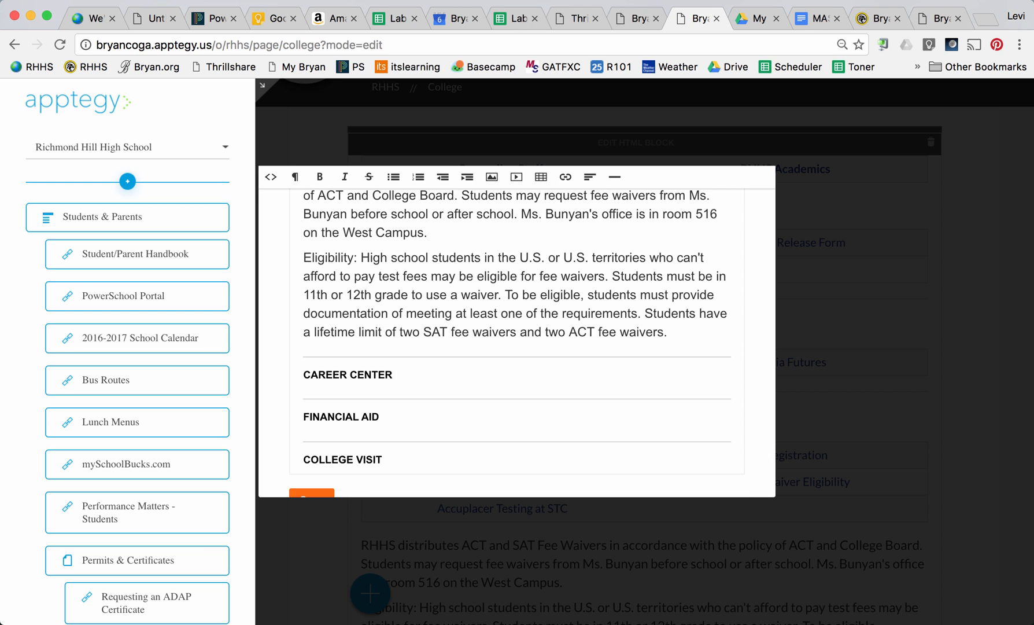
Save the College page's HTML block and leave edit mode to review the published page
{"action": "scroll", "coordinate": [370, 486], "scroll_direction": "down", "scroll_amount": 5}
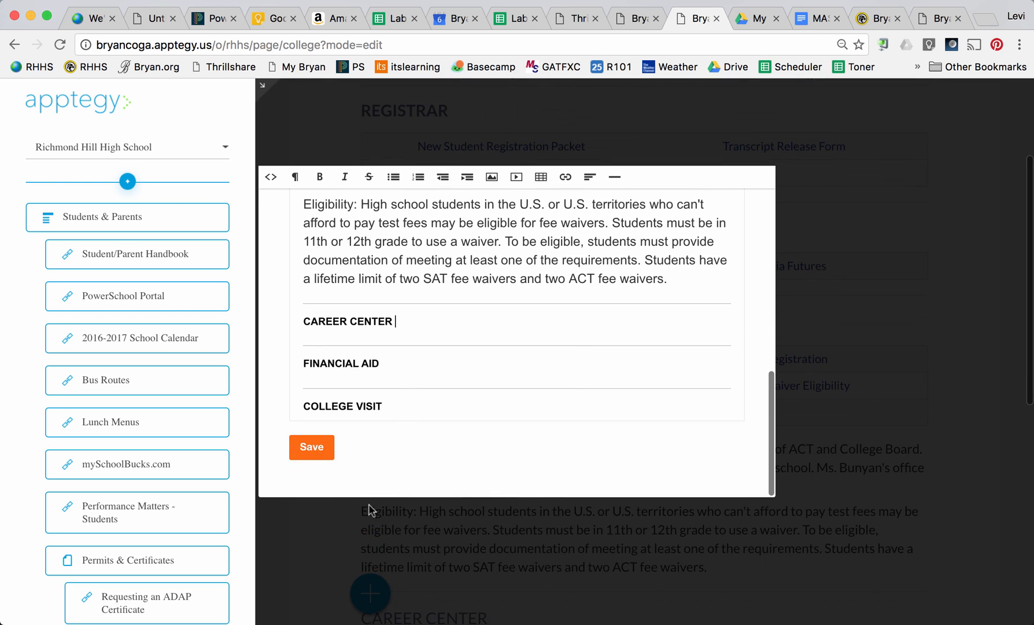
{"action": "left_click", "coordinate": [317, 446]}
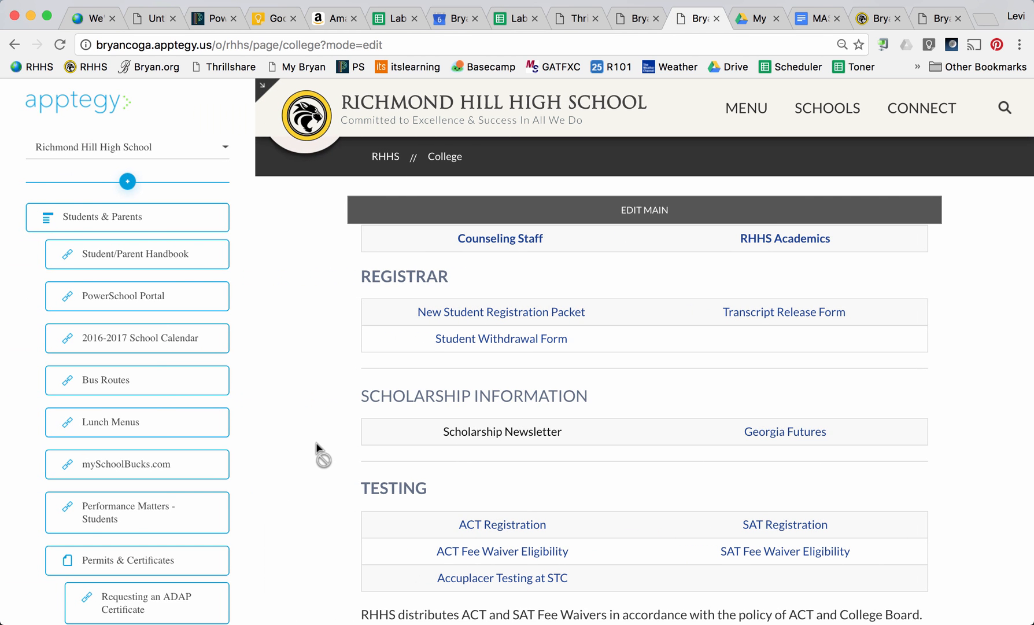
{"action": "left_click", "coordinate": [261, 85]}
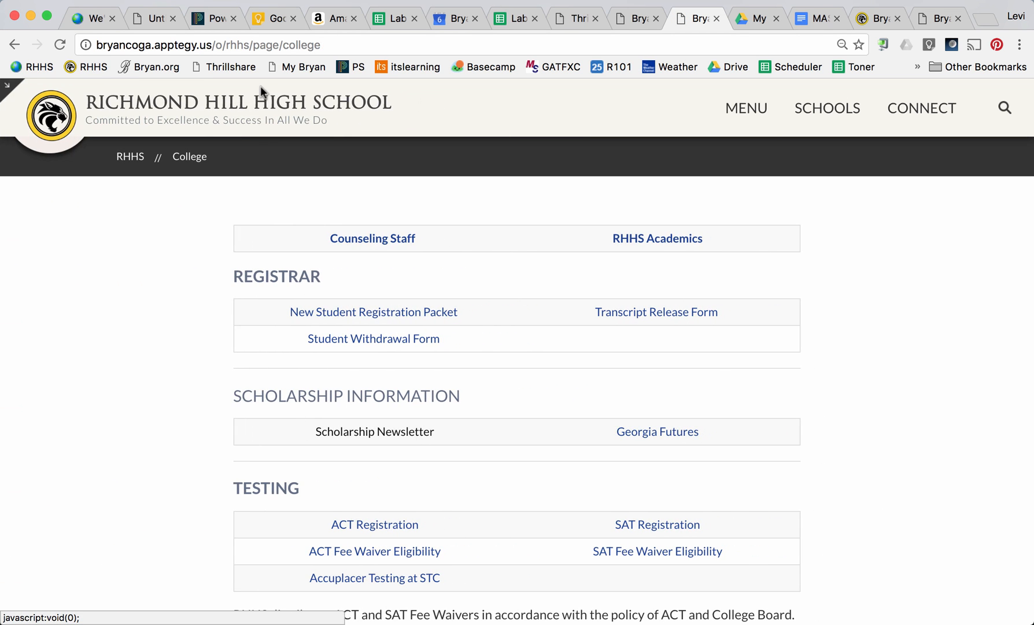
{"action": "scroll", "coordinate": [342, 316], "scroll_direction": "down", "scroll_amount": 5}
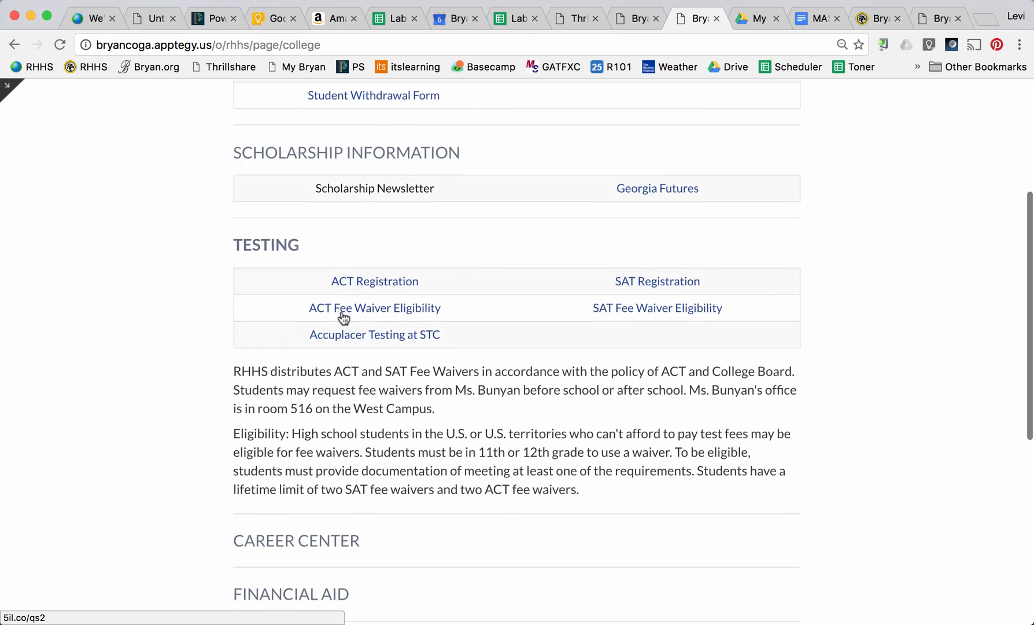
{"action": "scroll", "coordinate": [343, 317], "scroll_direction": "up", "scroll_amount": 5}
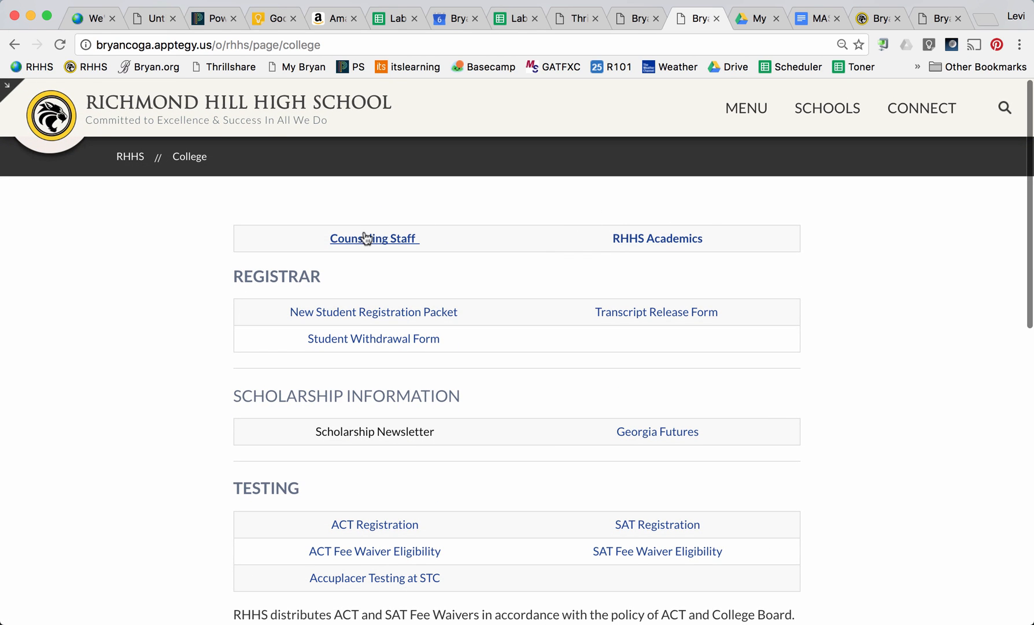
Go to the linked Counseling Staff page, put it in edit mode and open its HTML block for editing
{"action": "left_click", "coordinate": [366, 237]}
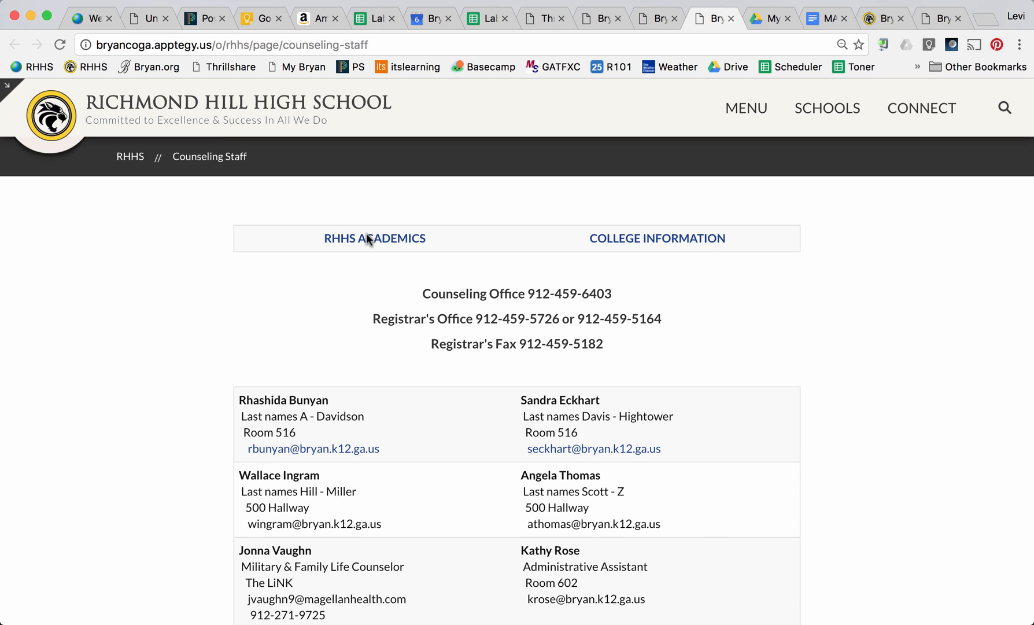
{"action": "left_click", "coordinate": [6, 86]}
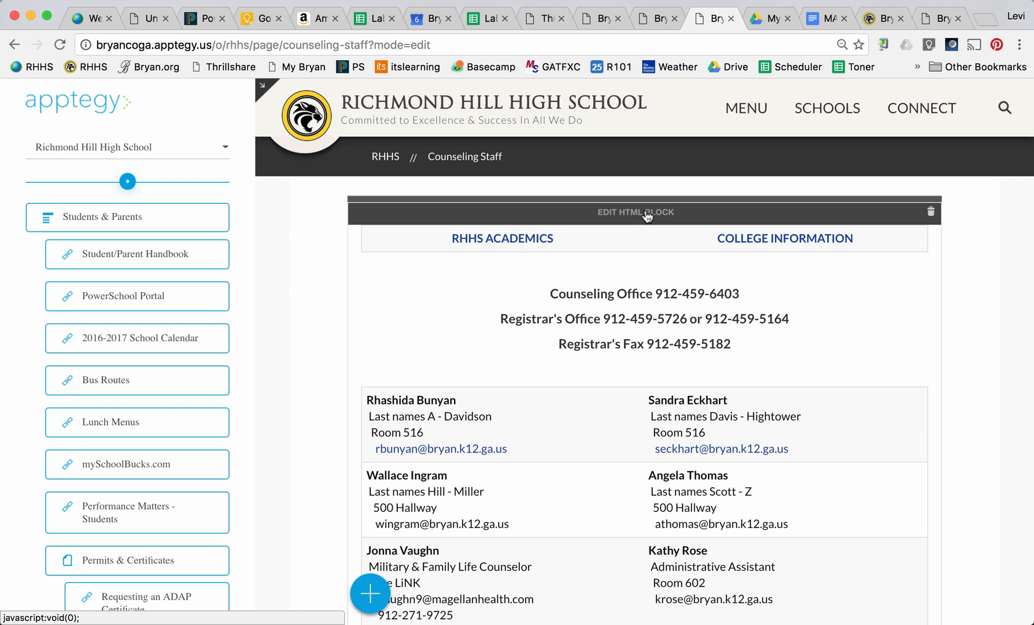
{"action": "left_click", "coordinate": [647, 214]}
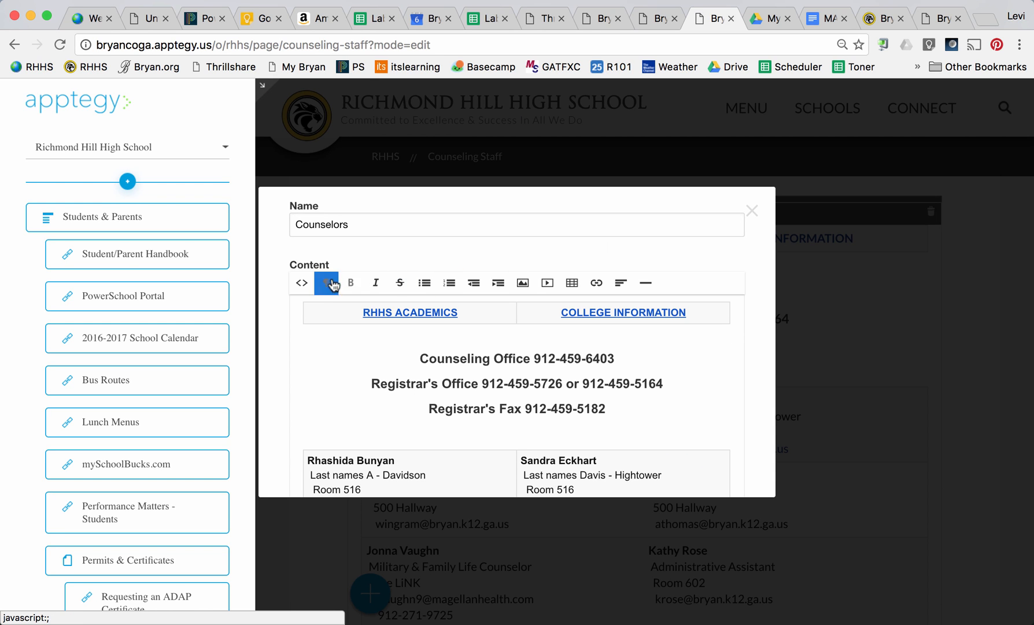
Copy the entire HTML source code of the Counselors block and save the block
{"action": "left_click", "coordinate": [302, 283]}
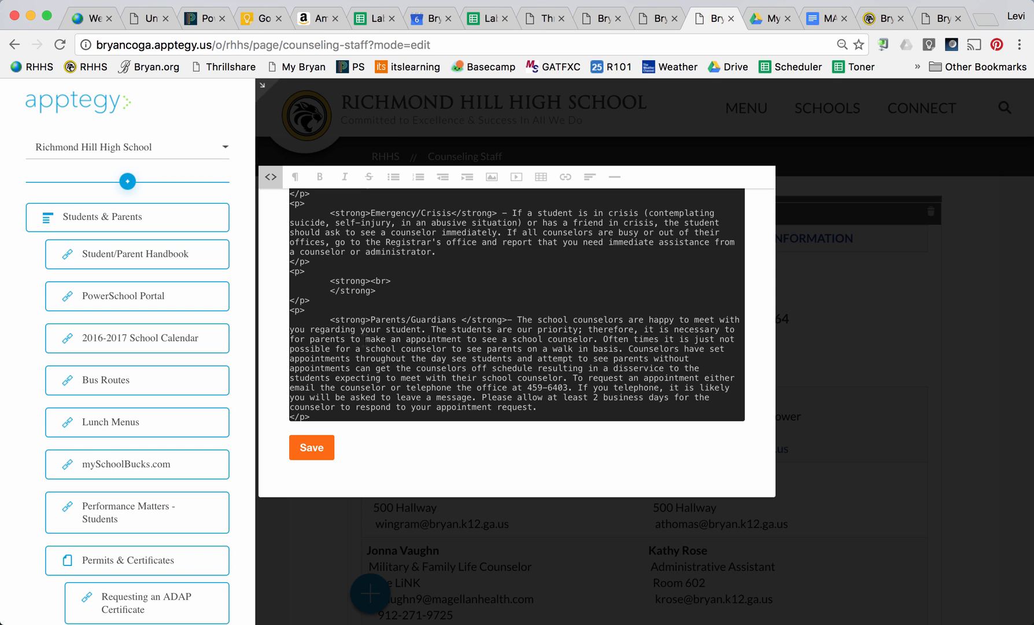
{"action": "key", "text": "super+a"}
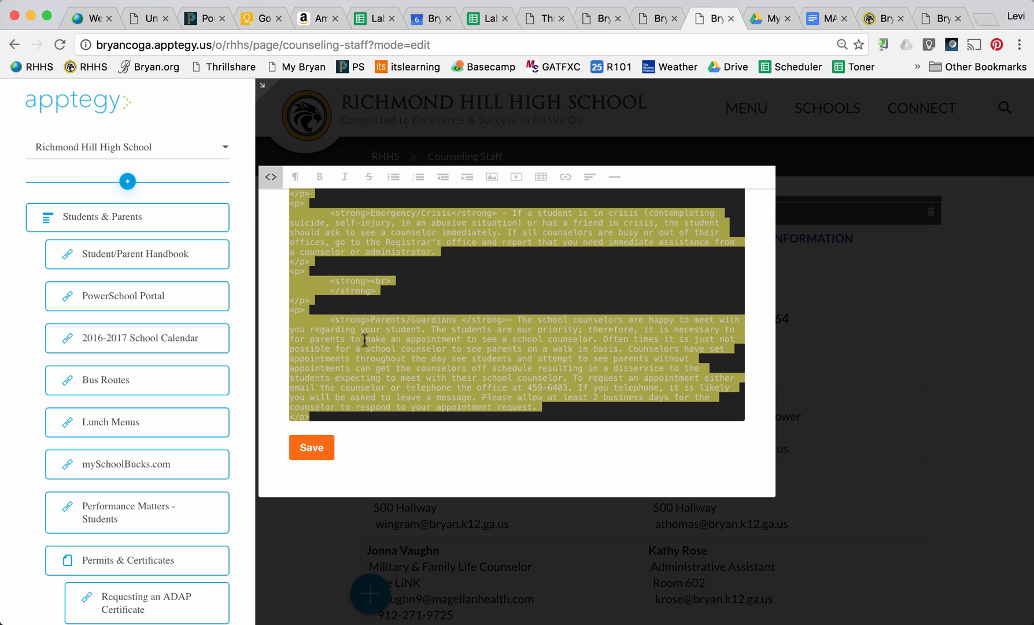
{"action": "left_click", "coordinate": [313, 449]}
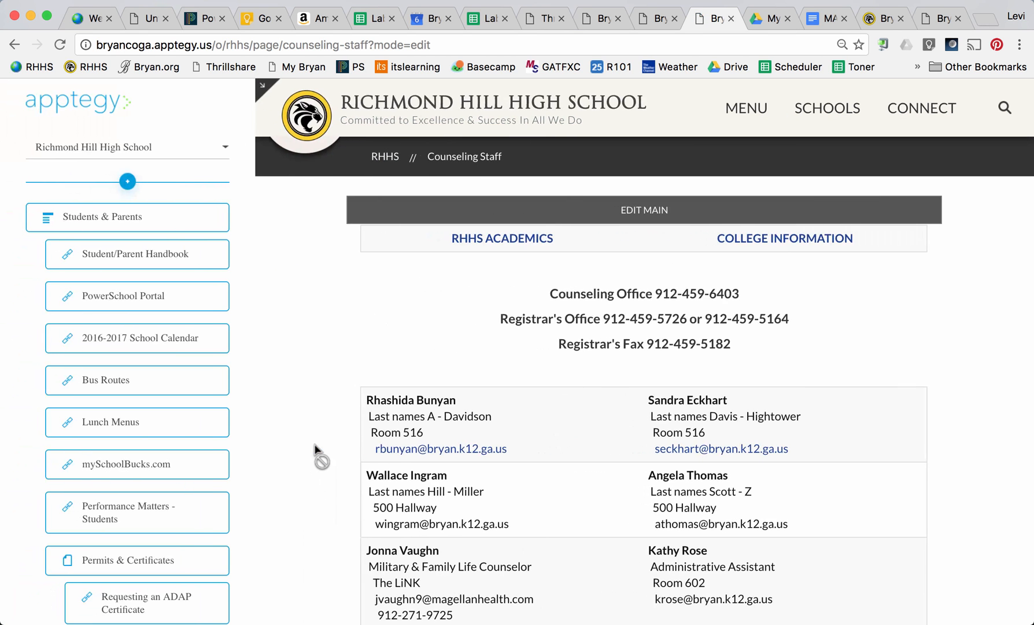
Leave edit mode and go to the School Counselor page under the site's Departments
{"action": "left_click", "coordinate": [266, 89]}
{"action": "left_click", "coordinate": [746, 110]}
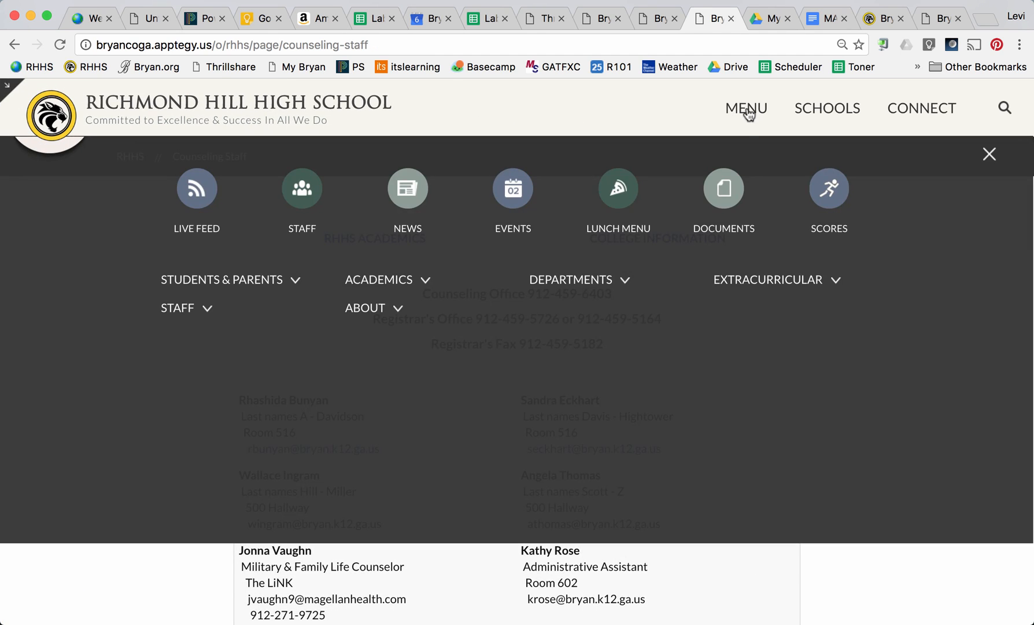
{"action": "left_click", "coordinate": [579, 280]}
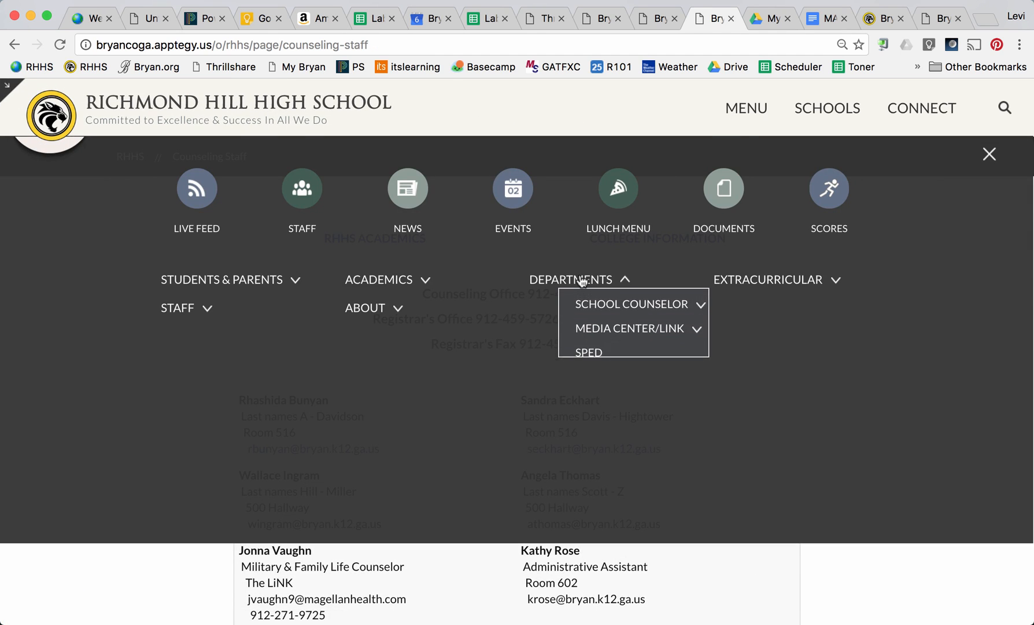
{"action": "left_click", "coordinate": [594, 307]}
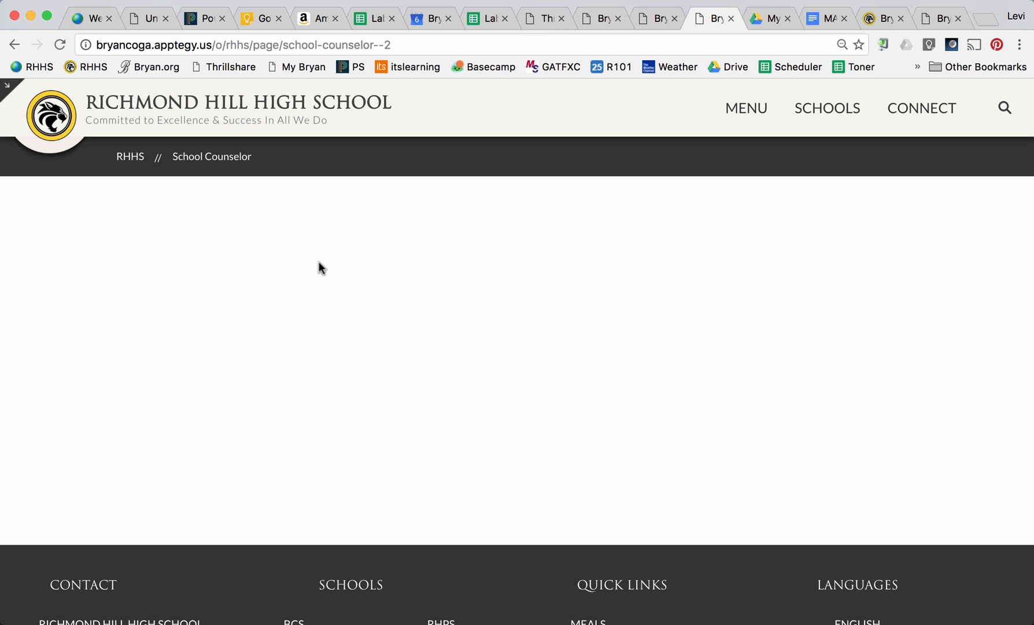
Put the School Counselor page in edit mode, view the content block types on offer and open its HTML block for editing
{"action": "left_click", "coordinate": [7, 86]}
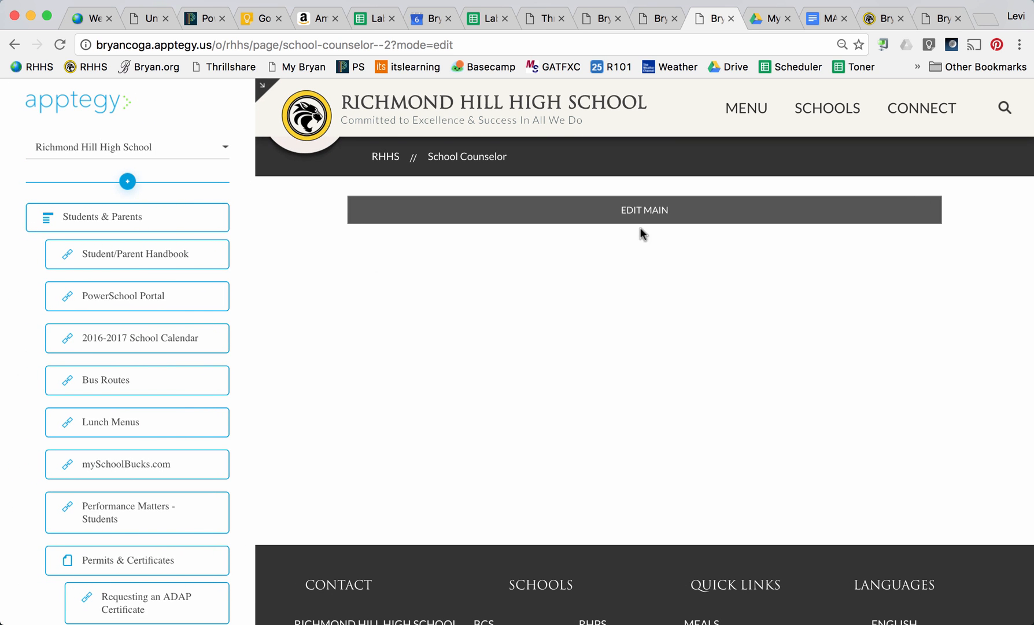
{"action": "left_click", "coordinate": [655, 204]}
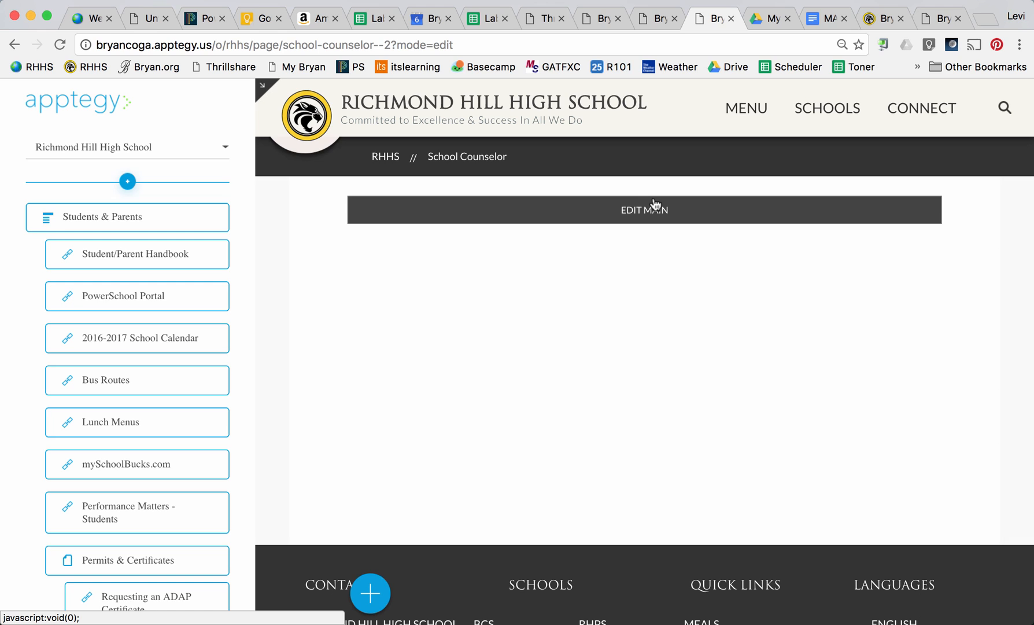
{"action": "left_click", "coordinate": [658, 219]}
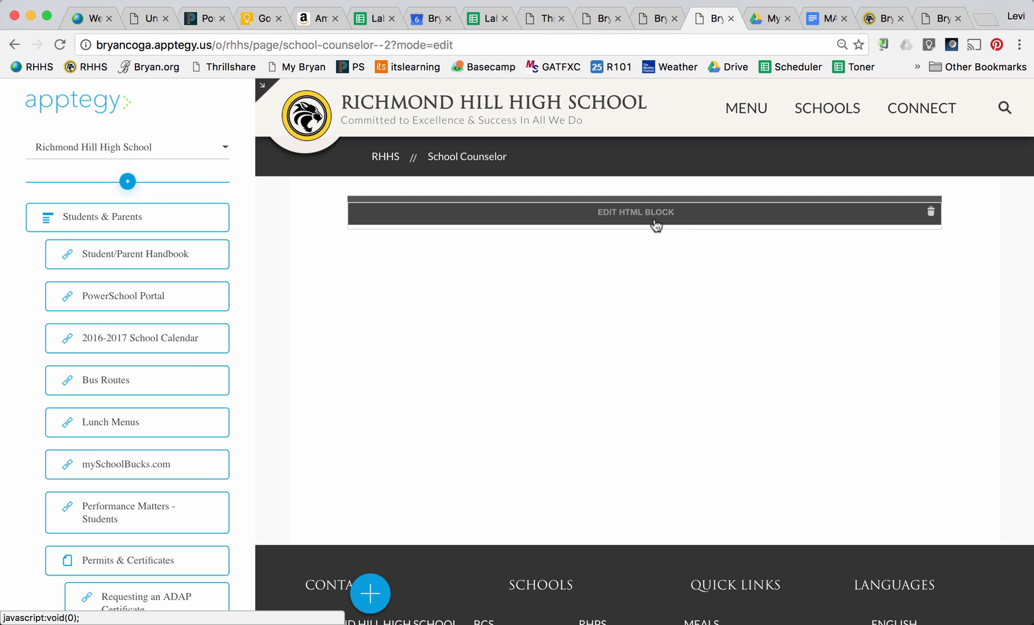
{"action": "left_click", "coordinate": [375, 595]}
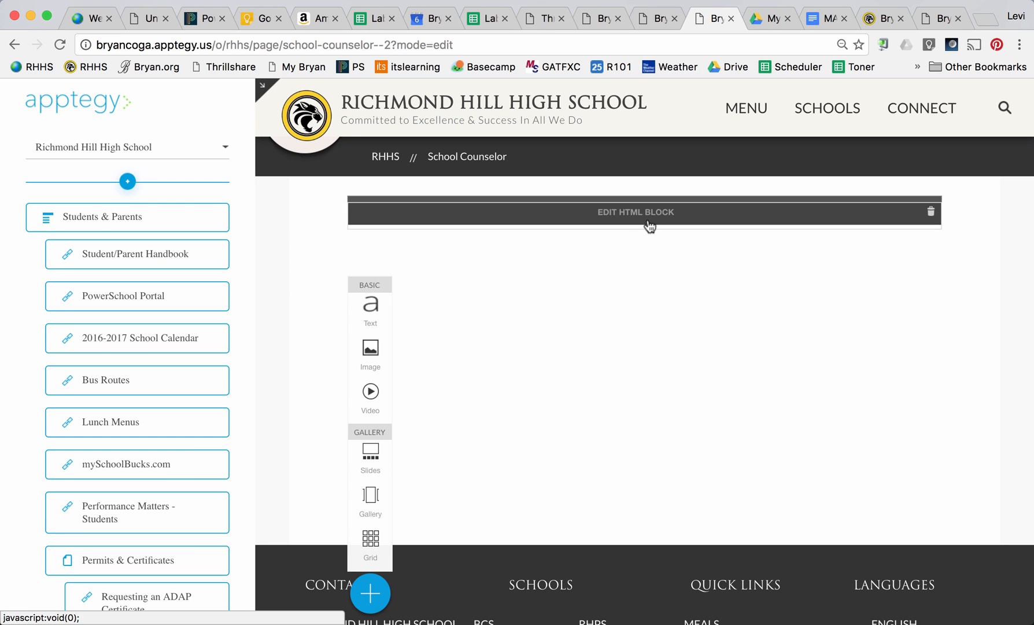
{"action": "left_click", "coordinate": [647, 213]}
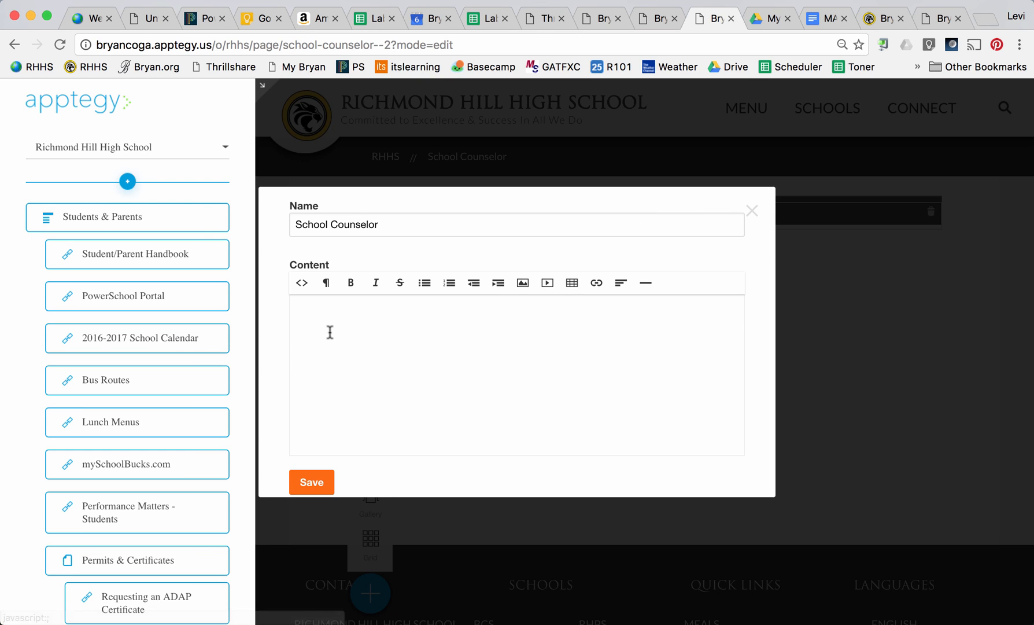
Paste the copied counseling staff HTML into the School Counselor block's source code and review it in the visual view
{"action": "left_click", "coordinate": [305, 291]}
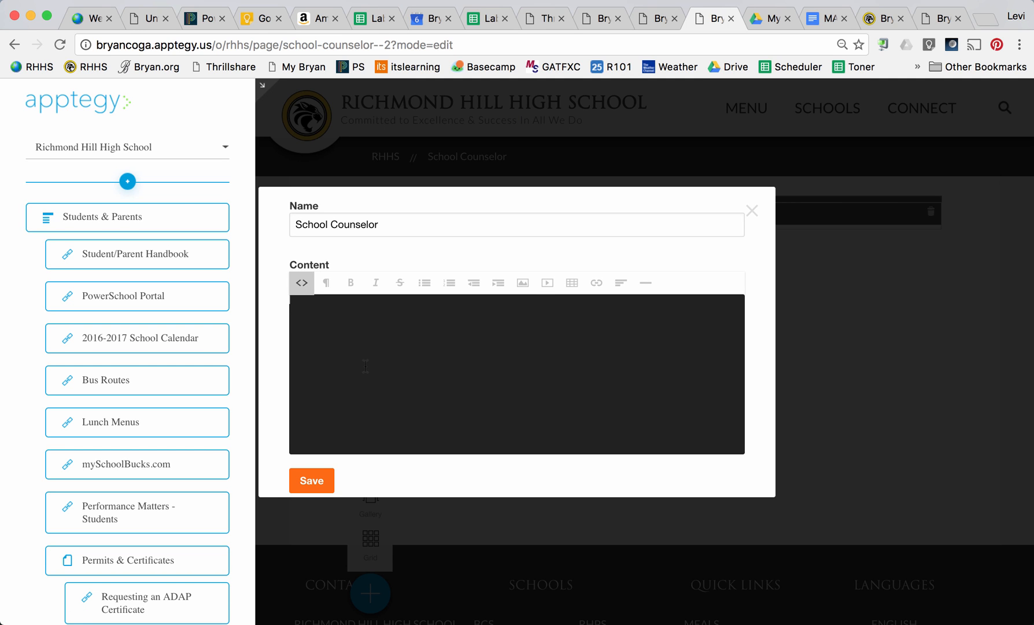
{"action": "key", "text": "super+v"}
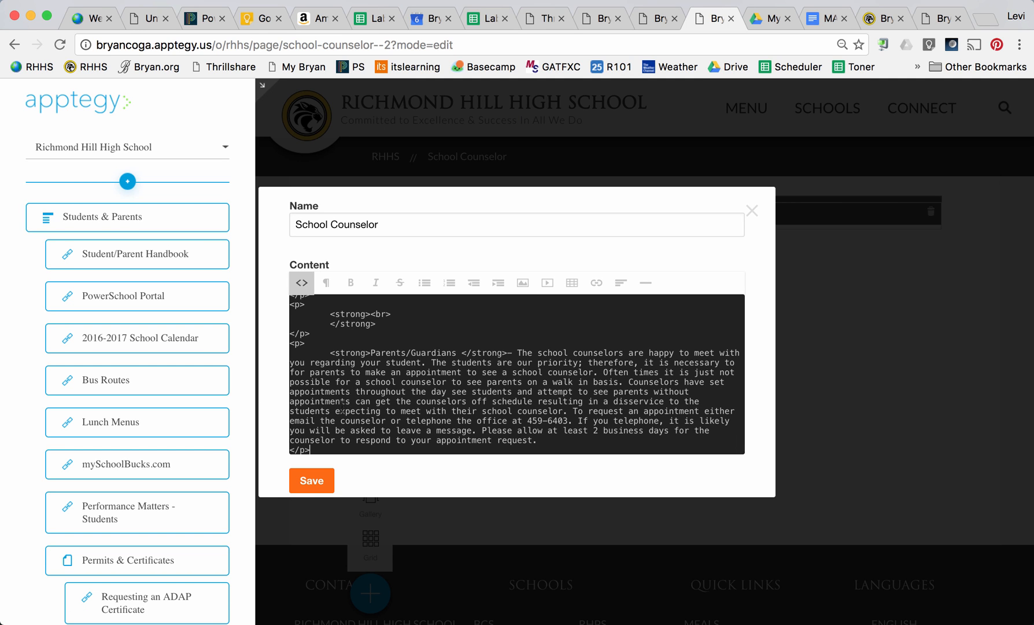
{"action": "left_click", "coordinate": [302, 282]}
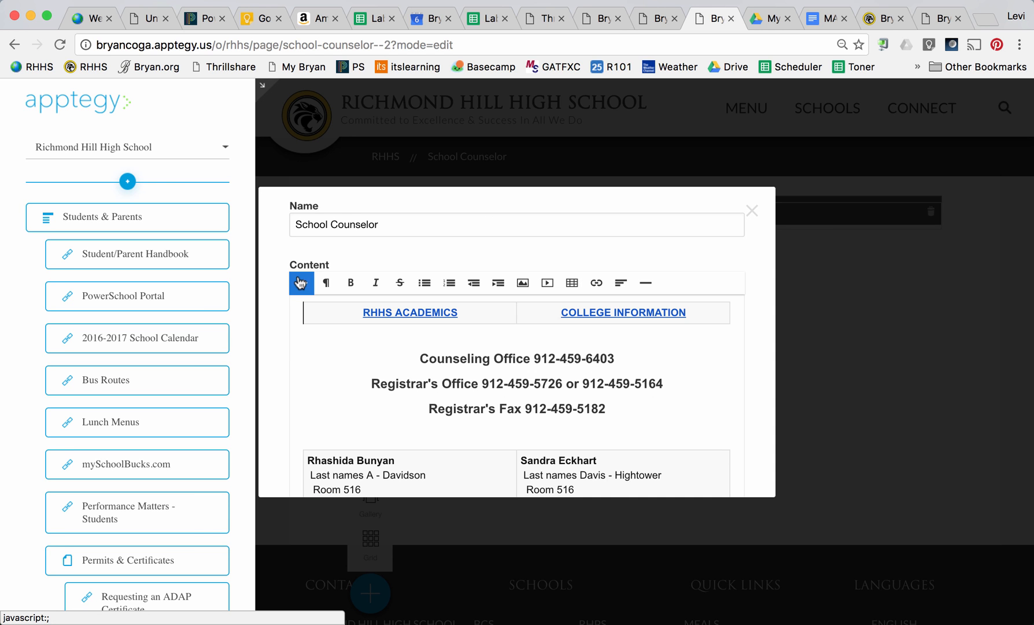
{"action": "scroll", "coordinate": [469, 356], "scroll_direction": "down", "scroll_amount": 10}
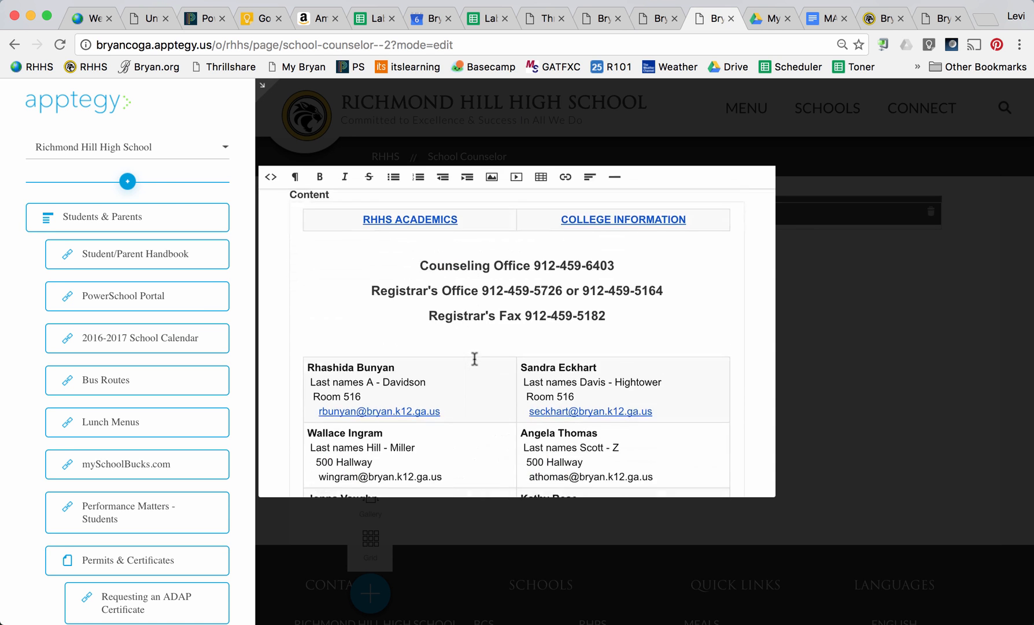
Save the School Counselor block, leave edit mode and review the whole page
{"action": "scroll", "coordinate": [474, 358], "scroll_direction": "down", "scroll_amount": 5}
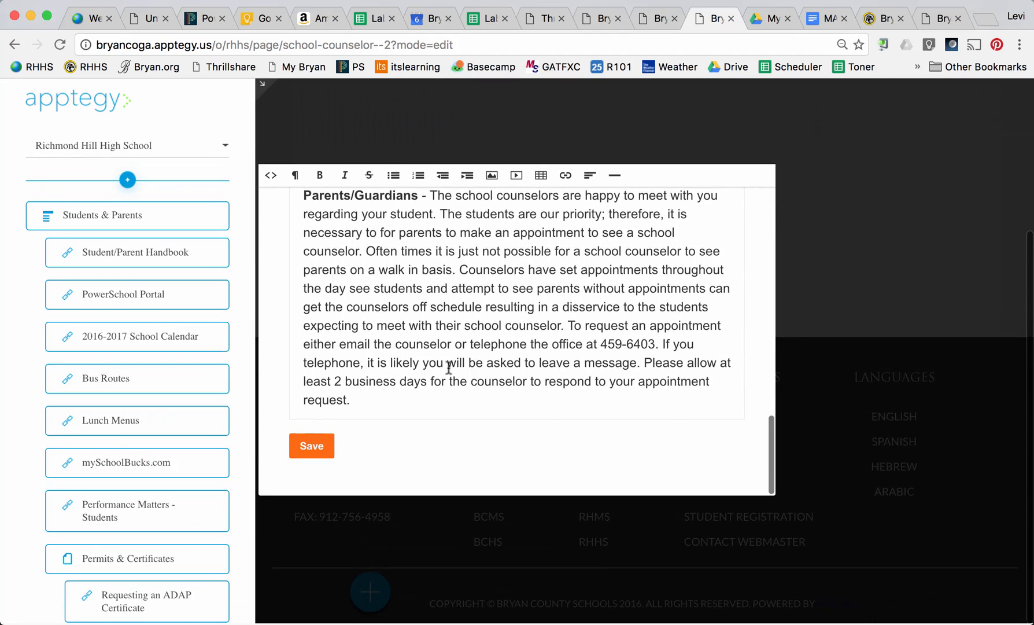
{"action": "left_click", "coordinate": [315, 447]}
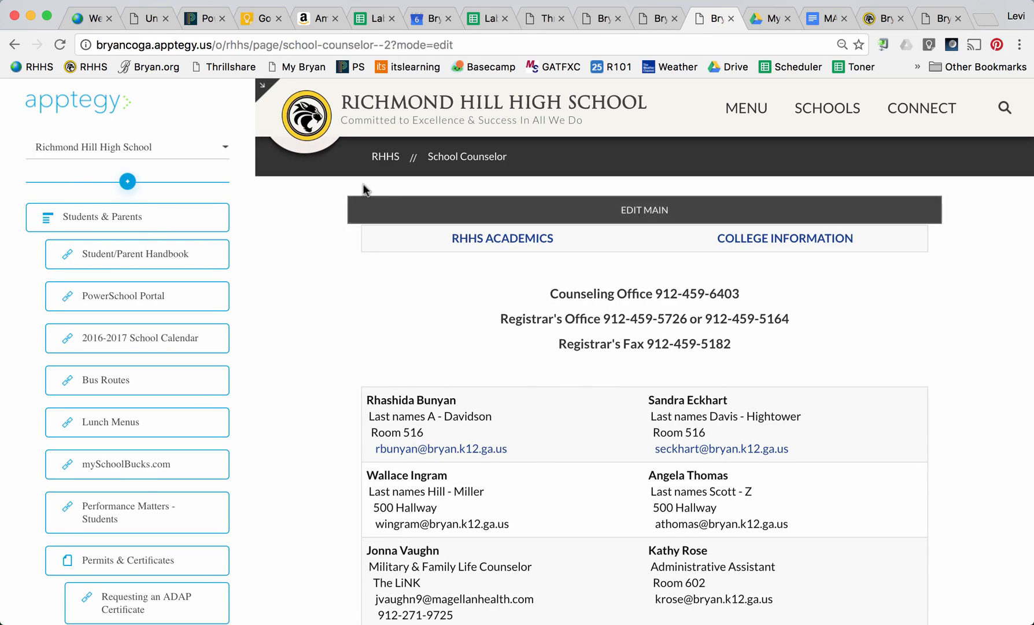
{"action": "left_click", "coordinate": [262, 85]}
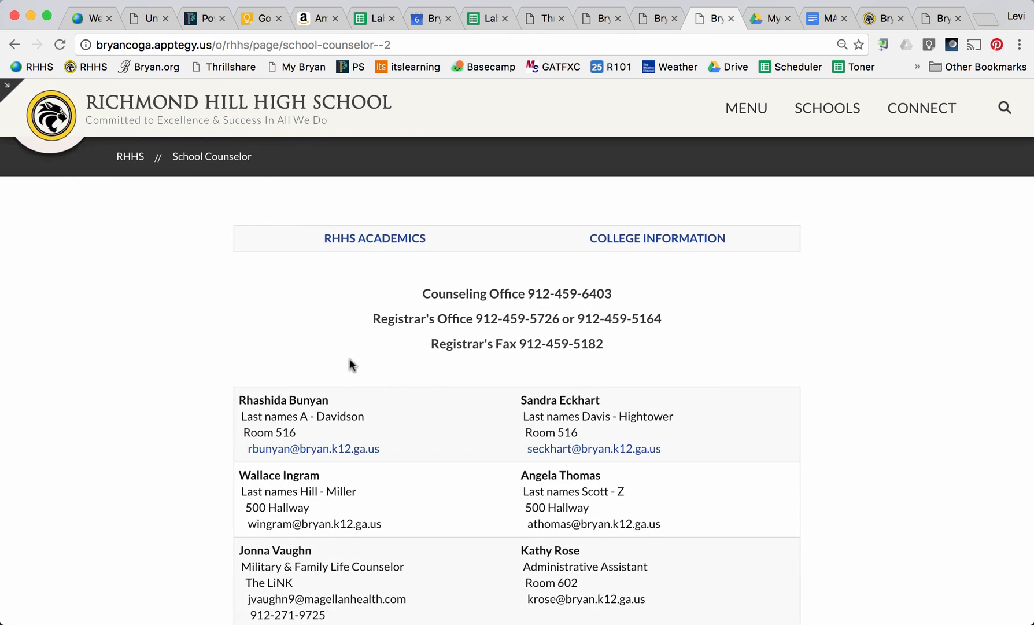
{"action": "scroll", "coordinate": [349, 363], "scroll_direction": "down", "scroll_amount": 7}
{"action": "scroll", "coordinate": [350, 363], "scroll_direction": "down", "scroll_amount": 7}
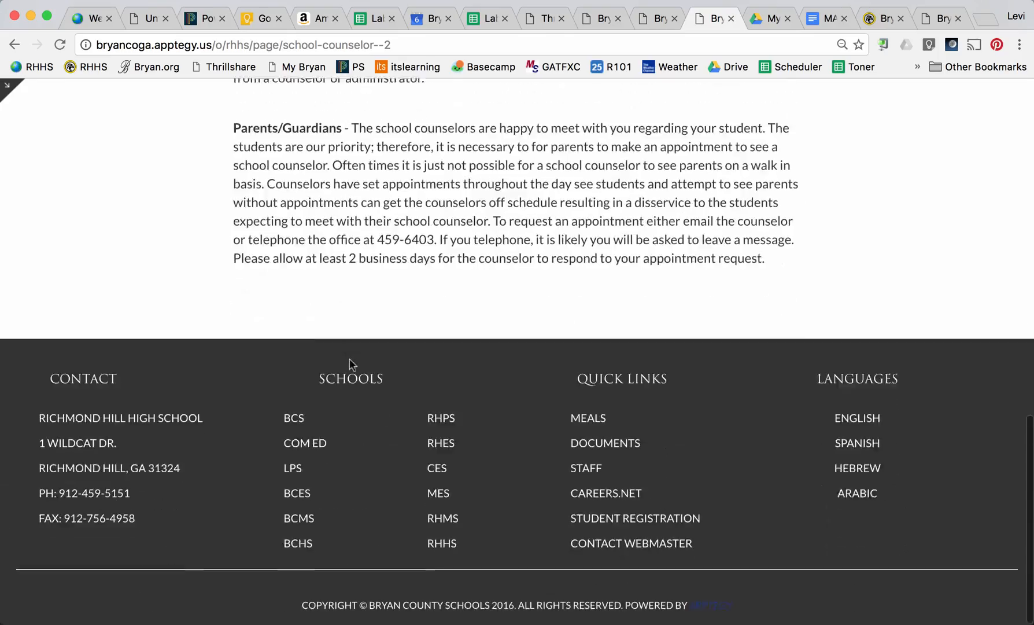
{"action": "scroll", "coordinate": [350, 363], "scroll_direction": "up", "scroll_amount": 10}
{"action": "scroll", "coordinate": [348, 358], "scroll_direction": "up", "scroll_amount": 3}
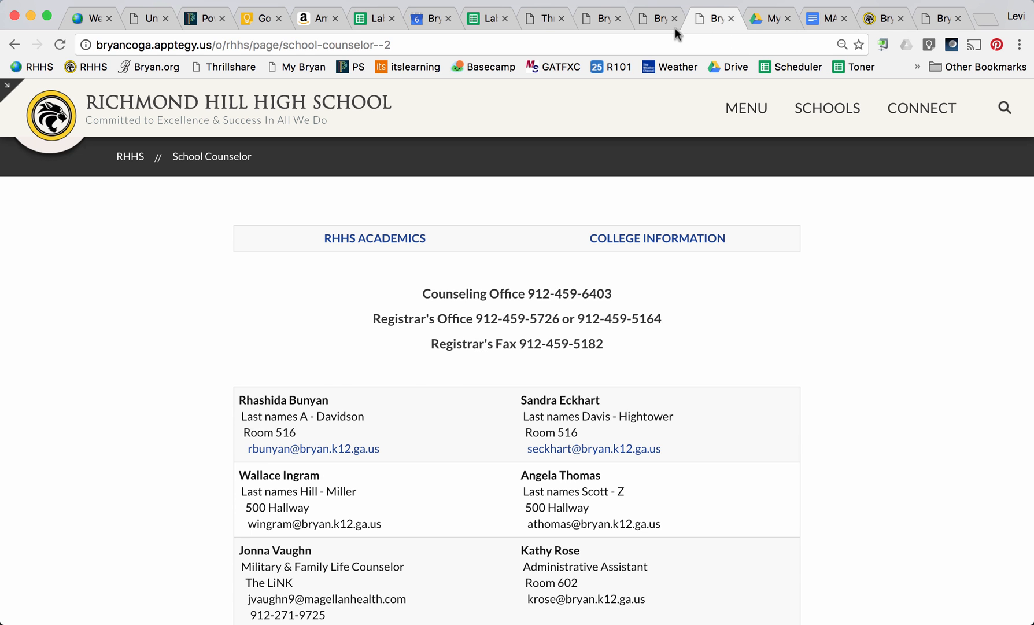
Copy the URL of the Cell Phone Policy PDF from the Cell Phone Policy folder in Thrillshare's documents
{"action": "left_click", "coordinate": [659, 19]}
{"action": "left_click", "coordinate": [602, 19]}
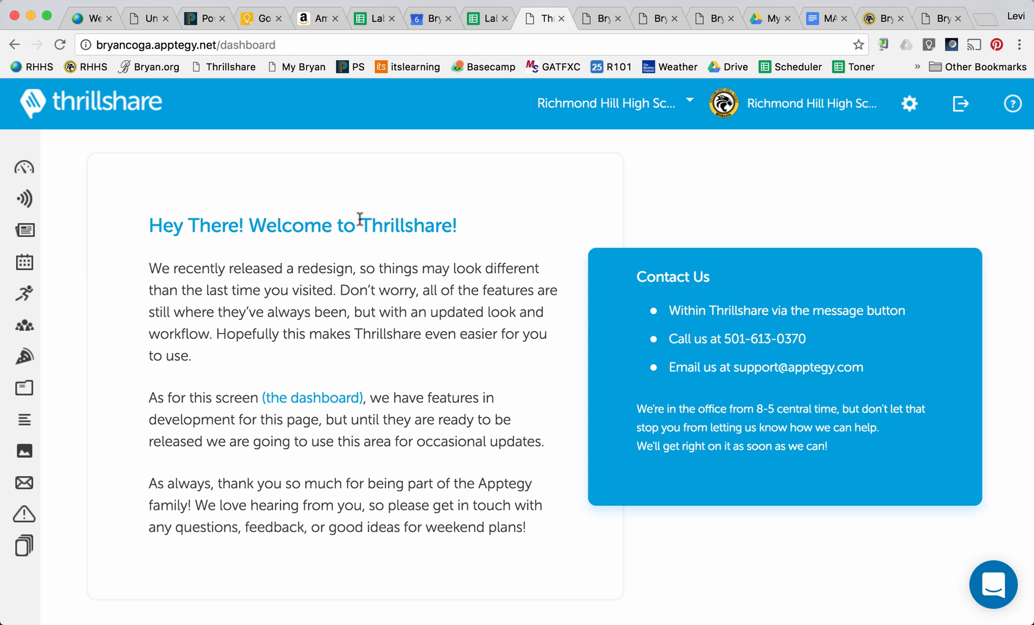
{"action": "mouse_move", "coordinate": [35, 393]}
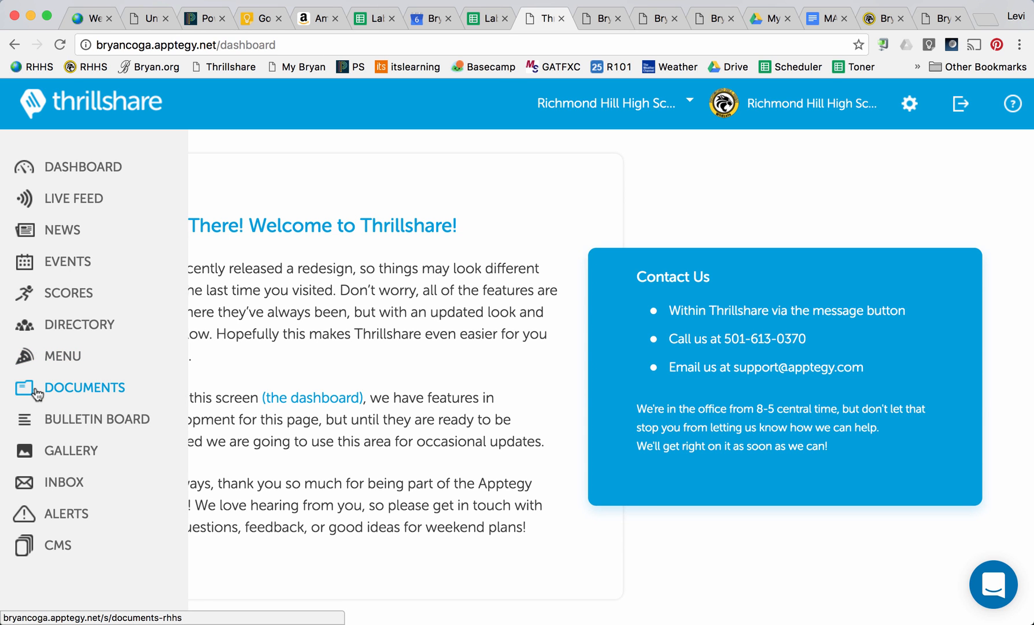
{"action": "left_click", "coordinate": [36, 393]}
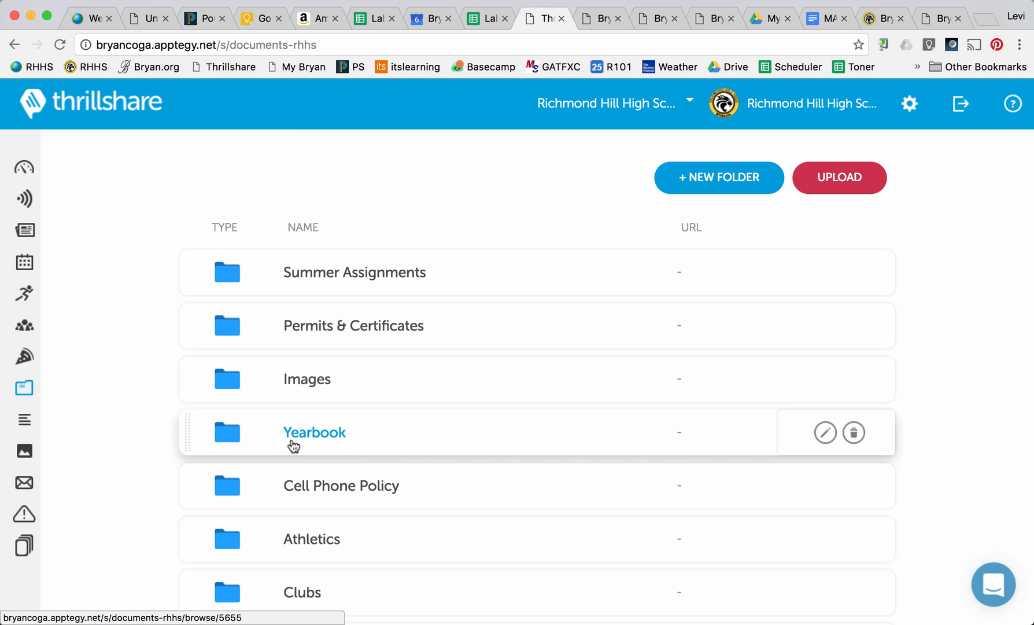
{"action": "left_click", "coordinate": [339, 489]}
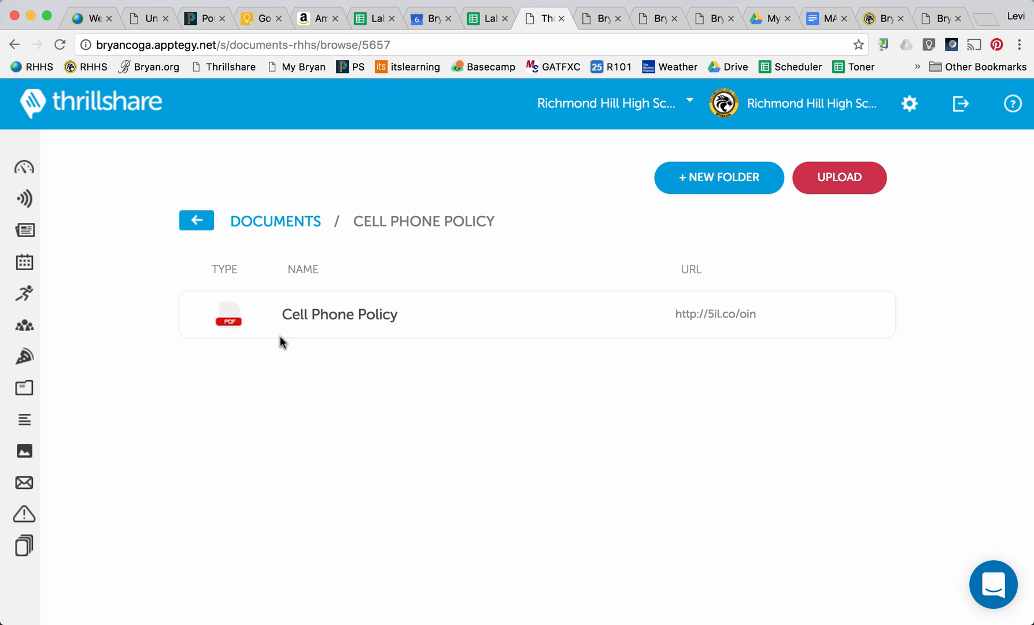
{"action": "triple_click", "coordinate": [712, 316]}
{"action": "key", "text": "super+c"}
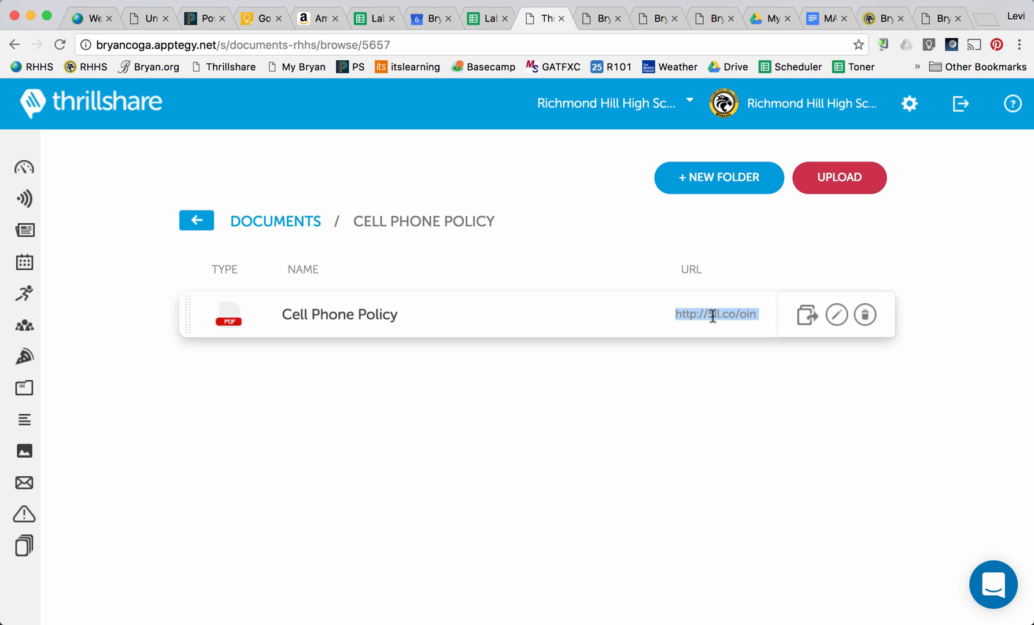
Return to the College page, put it in edit mode and open its HTML block for editing
{"action": "left_click", "coordinate": [663, 20]}
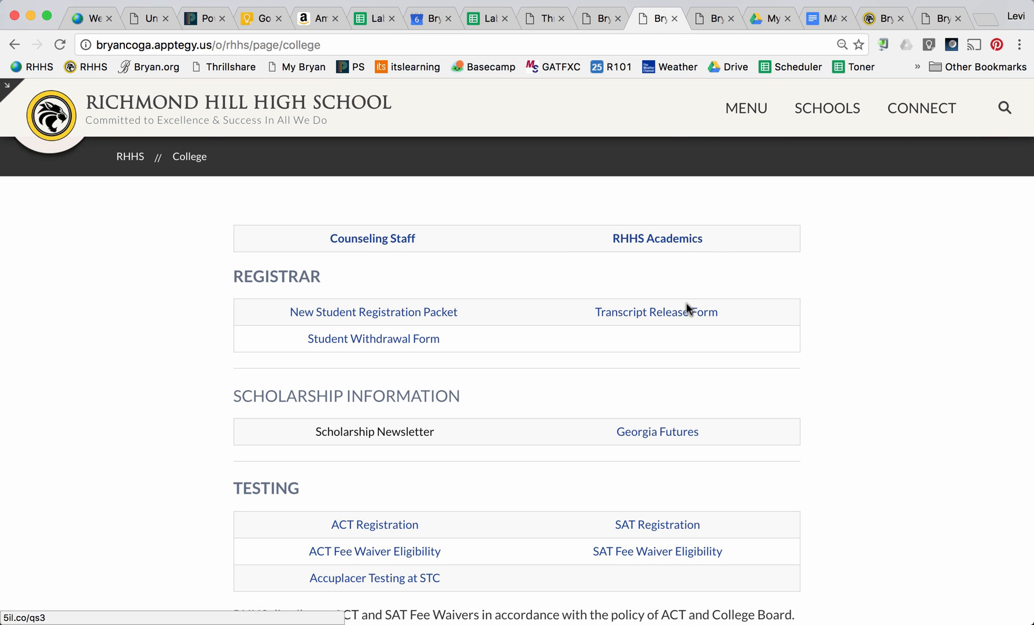
{"action": "left_click", "coordinate": [7, 87]}
{"action": "left_click", "coordinate": [7, 87]}
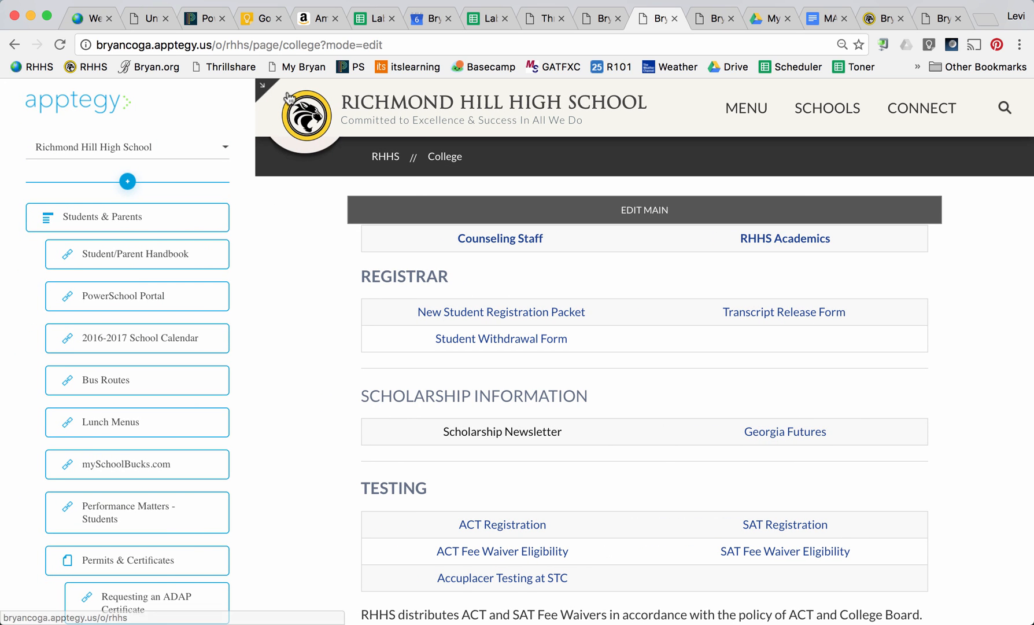
{"action": "left_click", "coordinate": [652, 208]}
{"action": "left_click", "coordinate": [648, 210]}
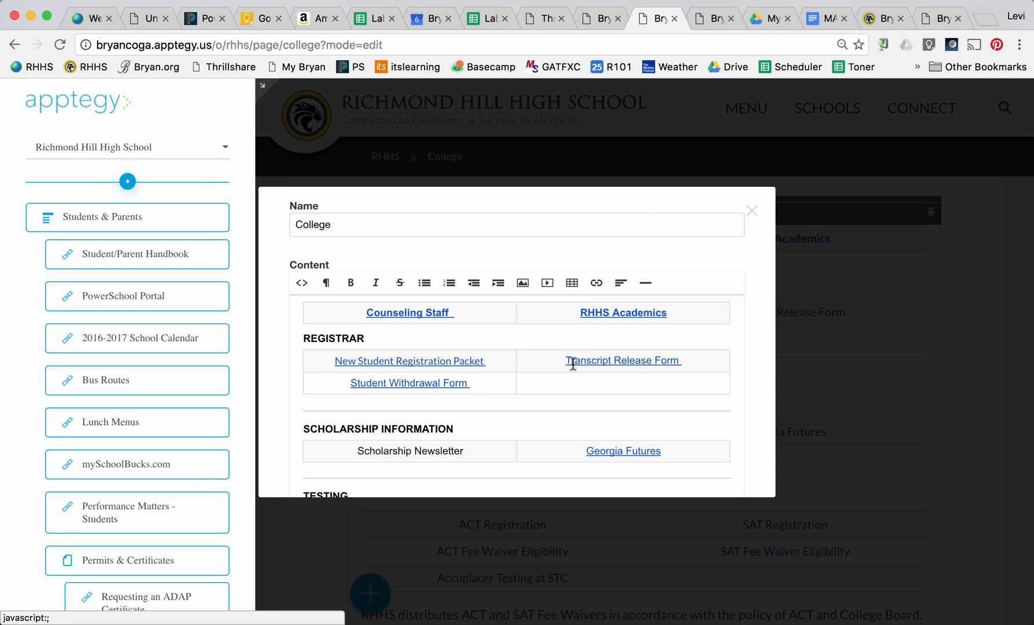
Enter "Cell Phone" in the empty Registrar table cell beside Student Withdrawal Form and center the text
{"action": "left_click", "coordinate": [594, 382]}
{"action": "type", "text": "C"}
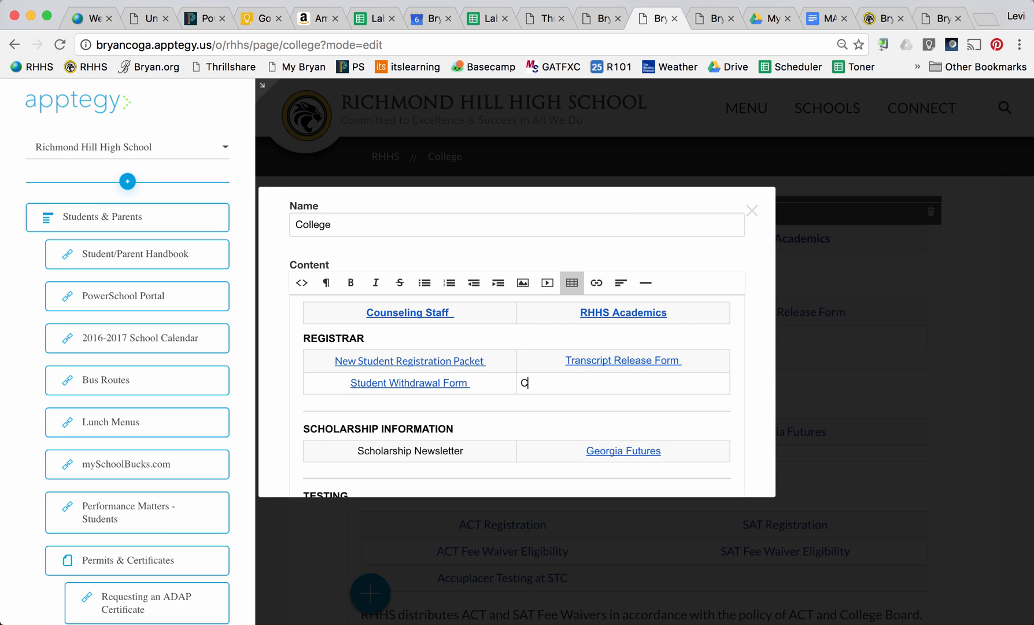
{"action": "type", "text": "ell Phone"}
{"action": "left_click", "coordinate": [621, 282]}
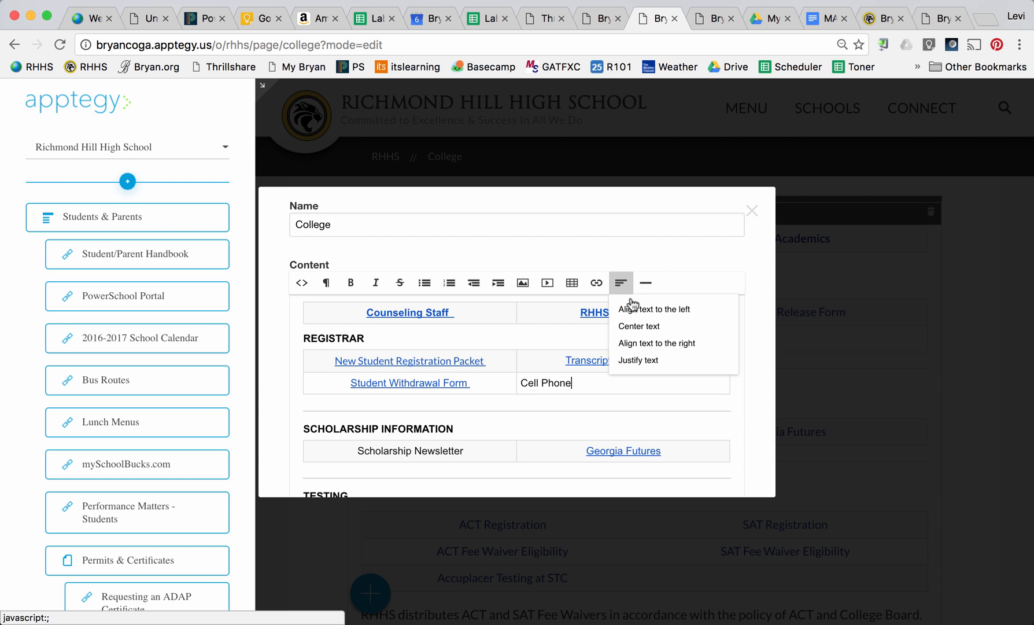
{"action": "left_click", "coordinate": [641, 326]}
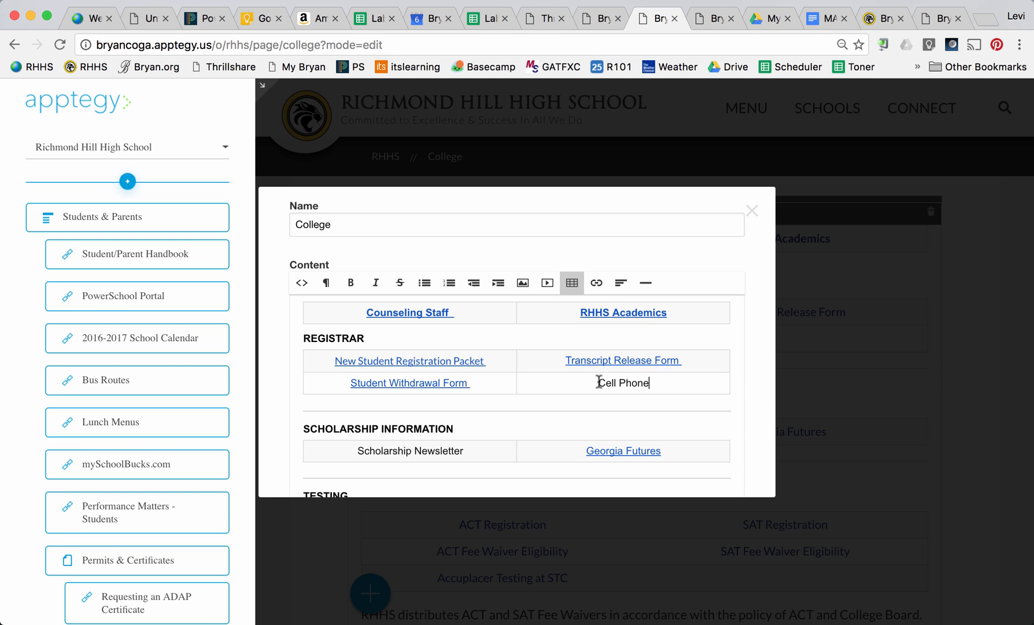
Link the "Cell Phone" text in the Registrar table to the copied Cell Phone Policy document URL
{"action": "left_click_drag", "start_coordinate": [599, 382], "coordinate": [654, 384]}
{"action": "left_click", "coordinate": [597, 284]}
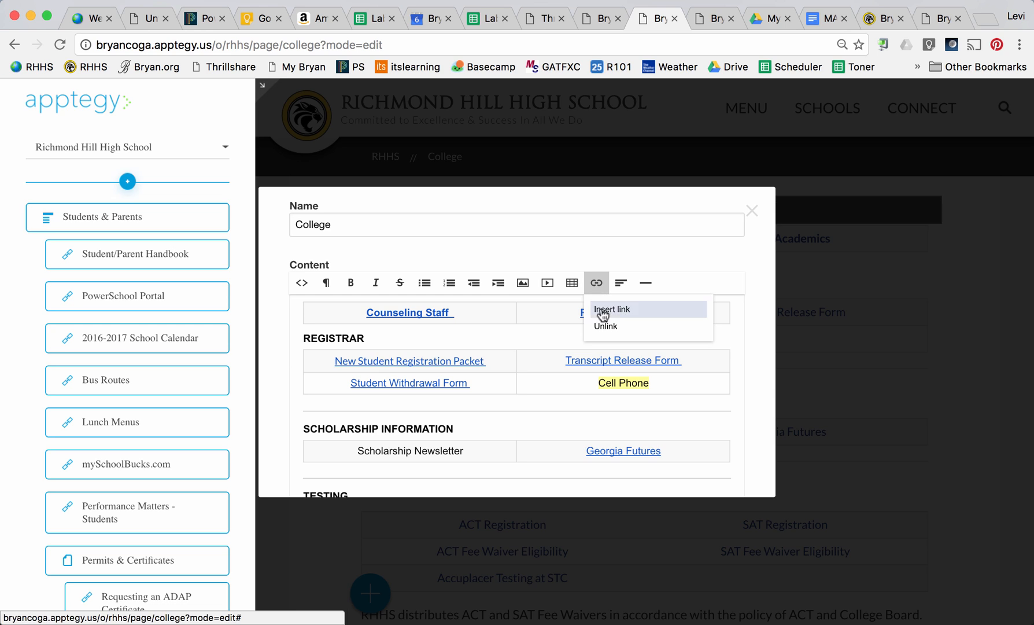
{"action": "left_click", "coordinate": [611, 308]}
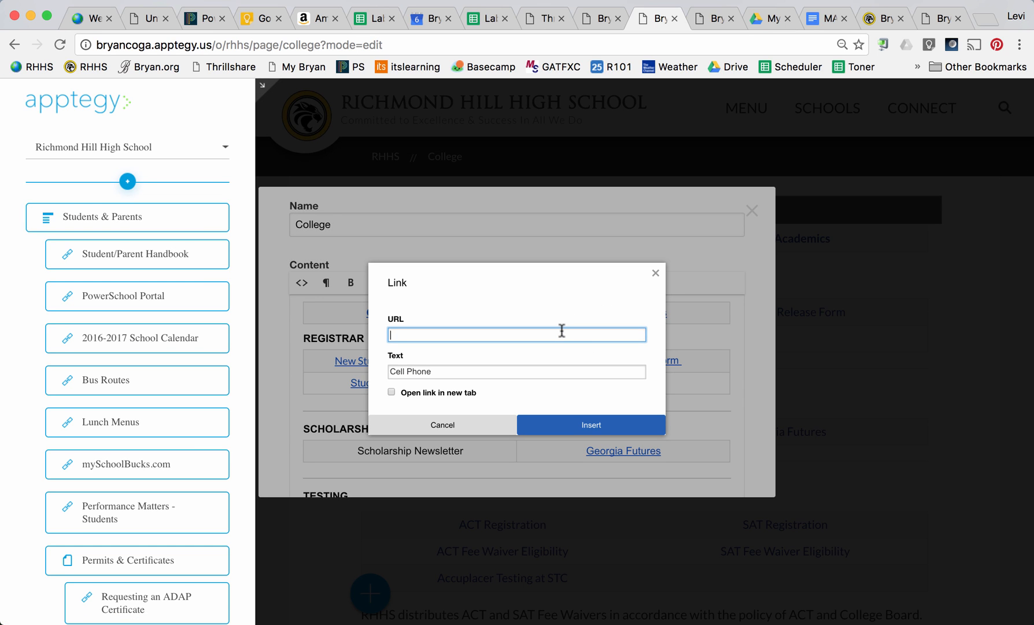
{"action": "key", "text": "super+v"}
{"action": "left_click", "coordinate": [575, 430]}
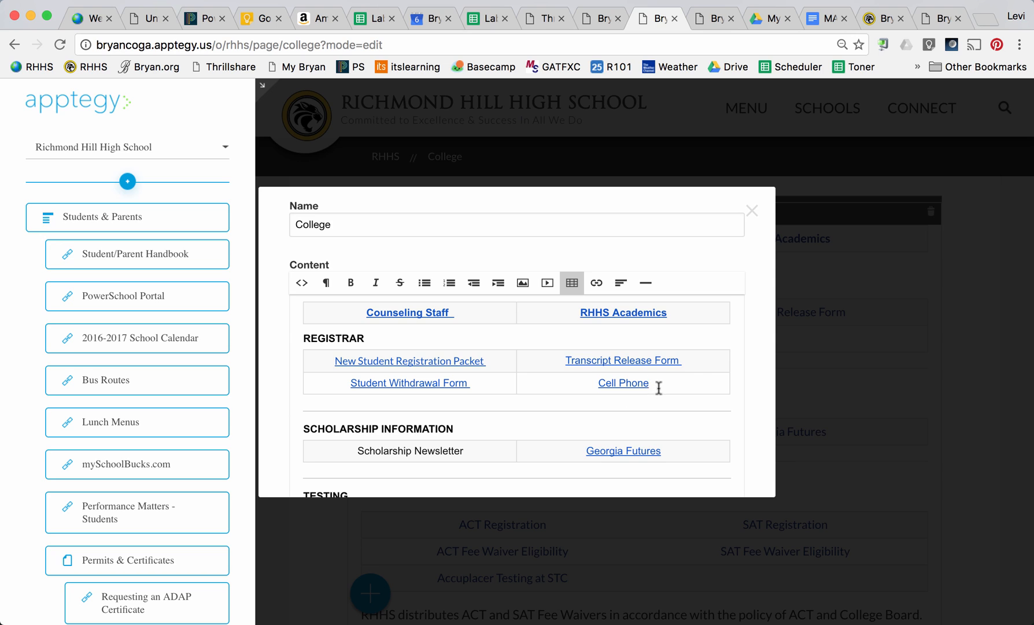
Delete the "Cell Phone" link text from the Registrar table, then close the block without saving and leave edit mode
{"action": "key", "text": "BackSpace"}
{"action": "key", "text": "BackSpace"}
{"action": "key", "text": "BackSpace"}
{"action": "key", "text": "BackSpace"}
{"action": "key", "text": "BackSpace"}
{"action": "key", "text": "BackSpace"}
{"action": "key", "text": "BackSpace"}
{"action": "key", "text": "BackSpace"}
{"action": "key", "text": "BackSpace"}
{"action": "key", "text": "BackSpace"}
{"action": "left_click", "coordinate": [751, 211]}
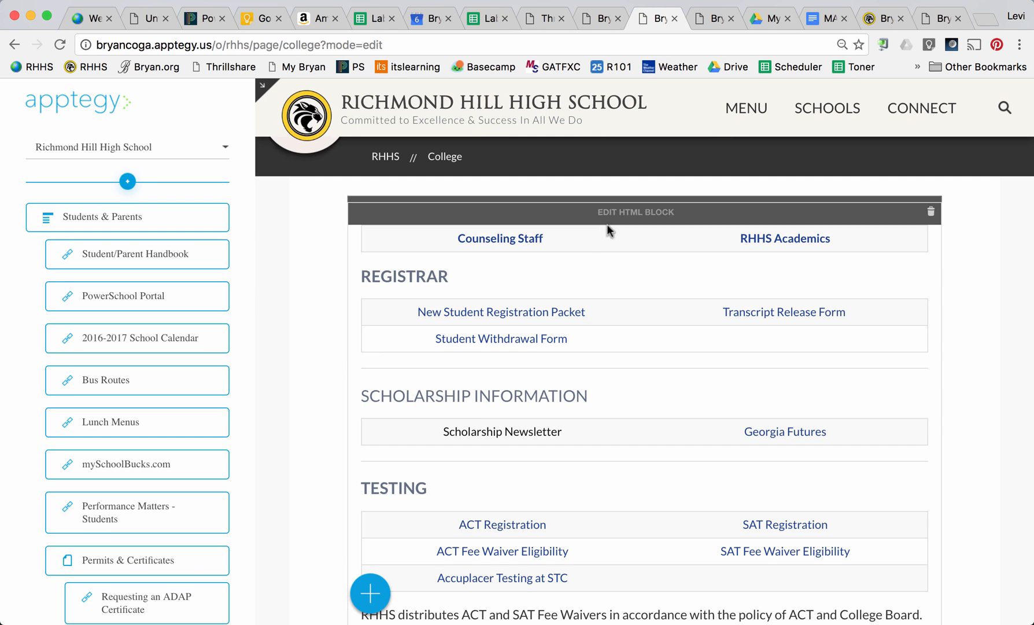
{"action": "left_click", "coordinate": [264, 90]}
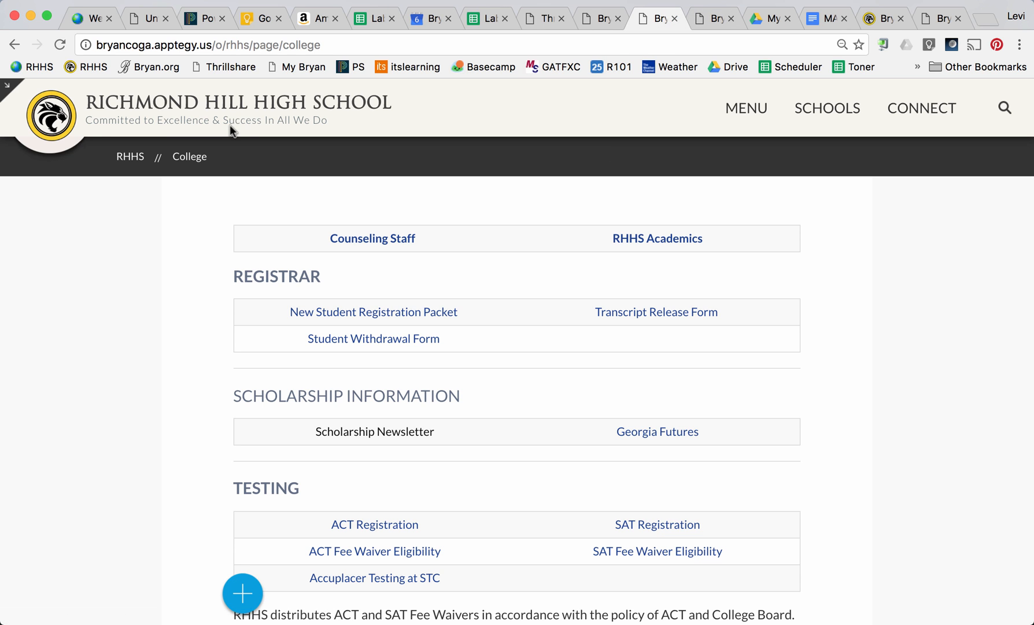
Put the College page back in edit mode
{"action": "left_click", "coordinate": [9, 88]}
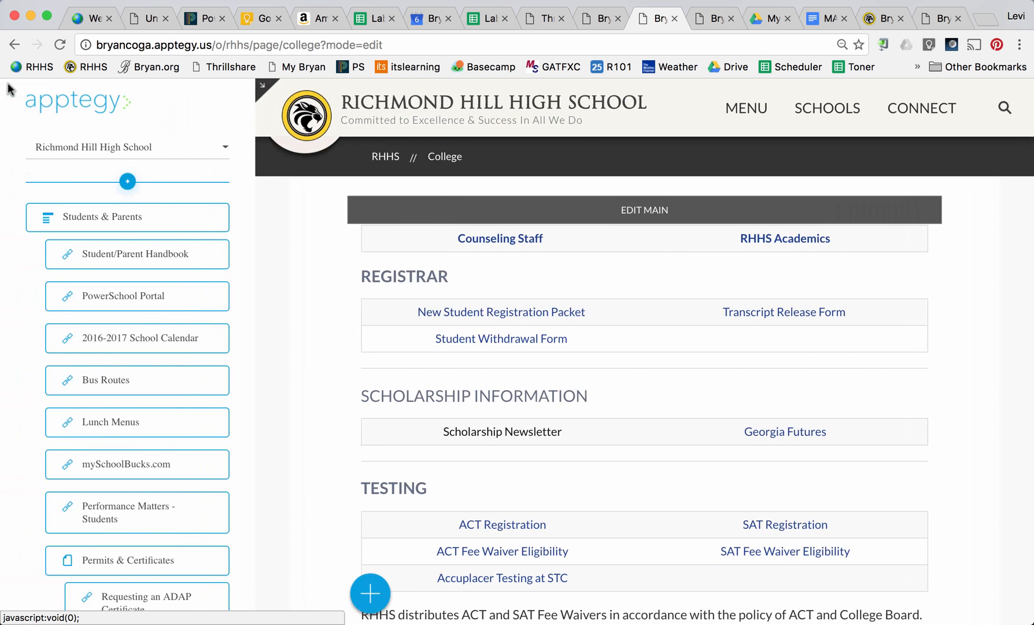